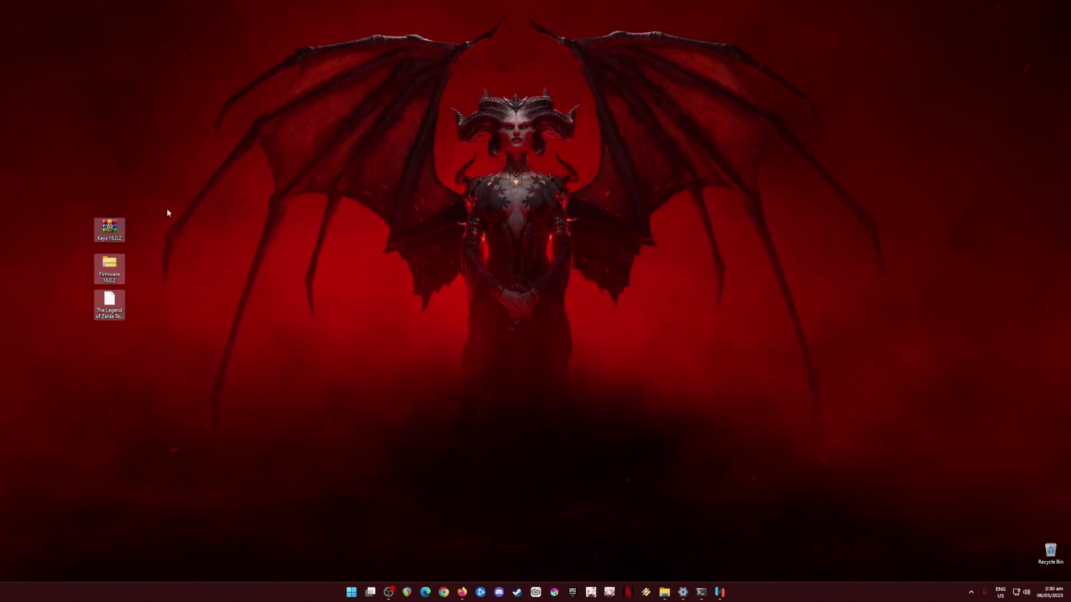
Bring up Ryujinx and look through its game list down to The Legend of Zelda: Tears of the Kingdom
drag(155, 197, 67, 386)
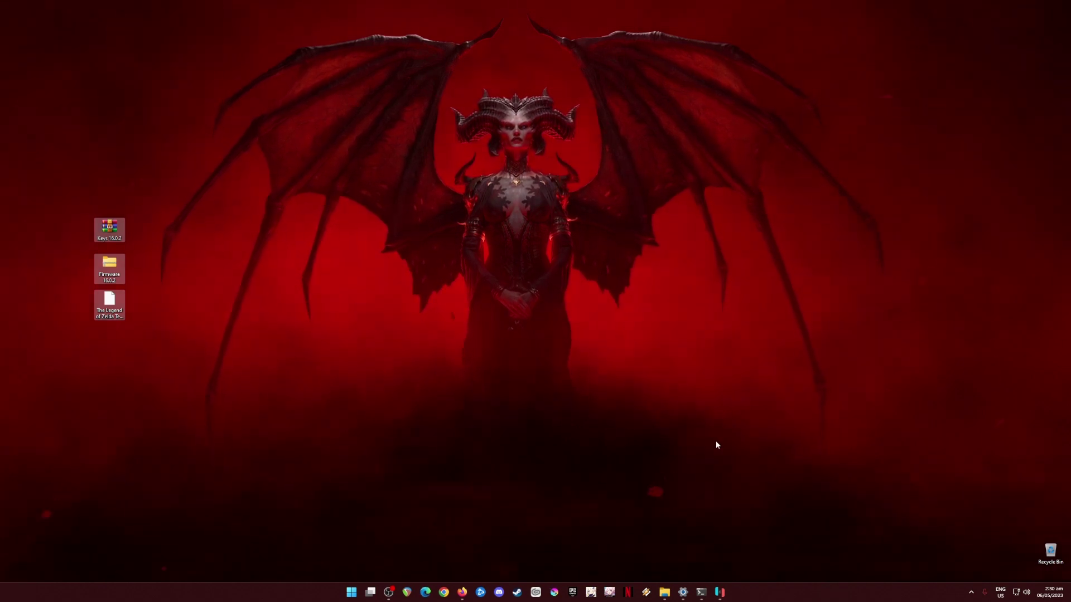
click(720, 592)
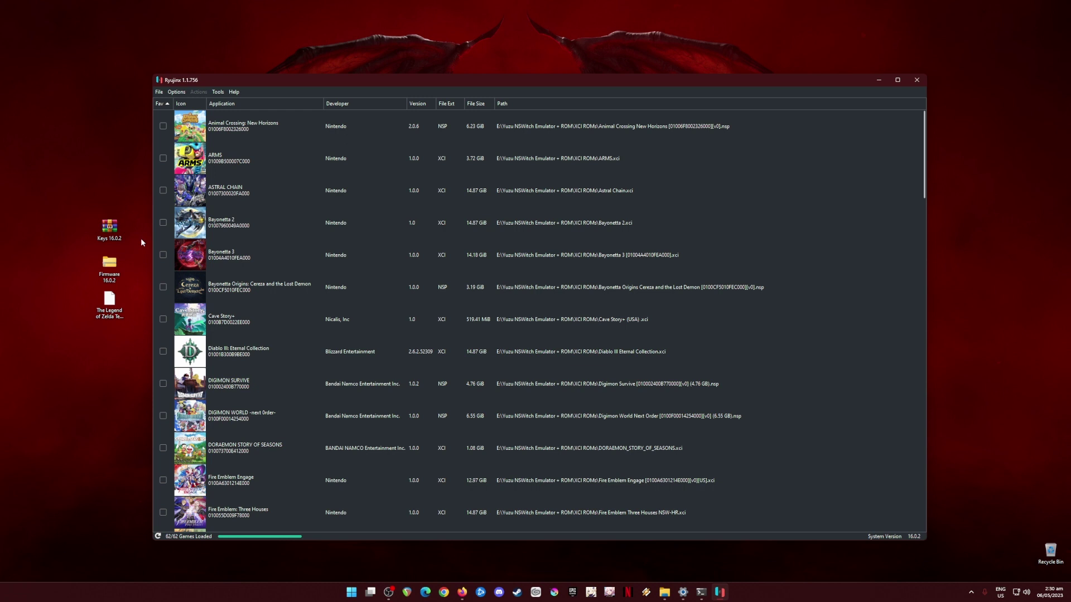
drag(134, 212, 82, 362)
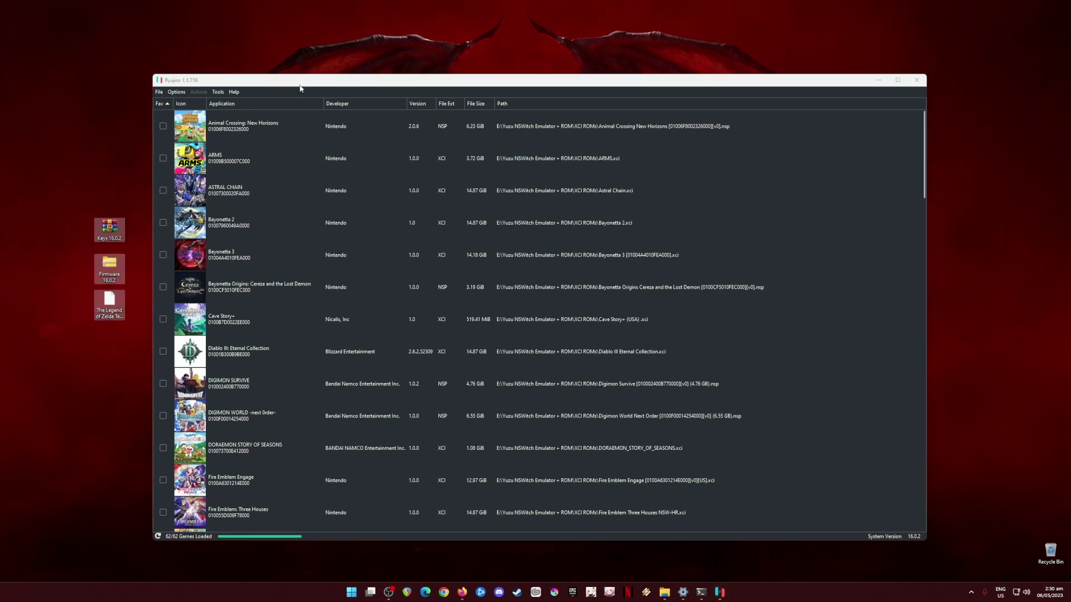
click(299, 85)
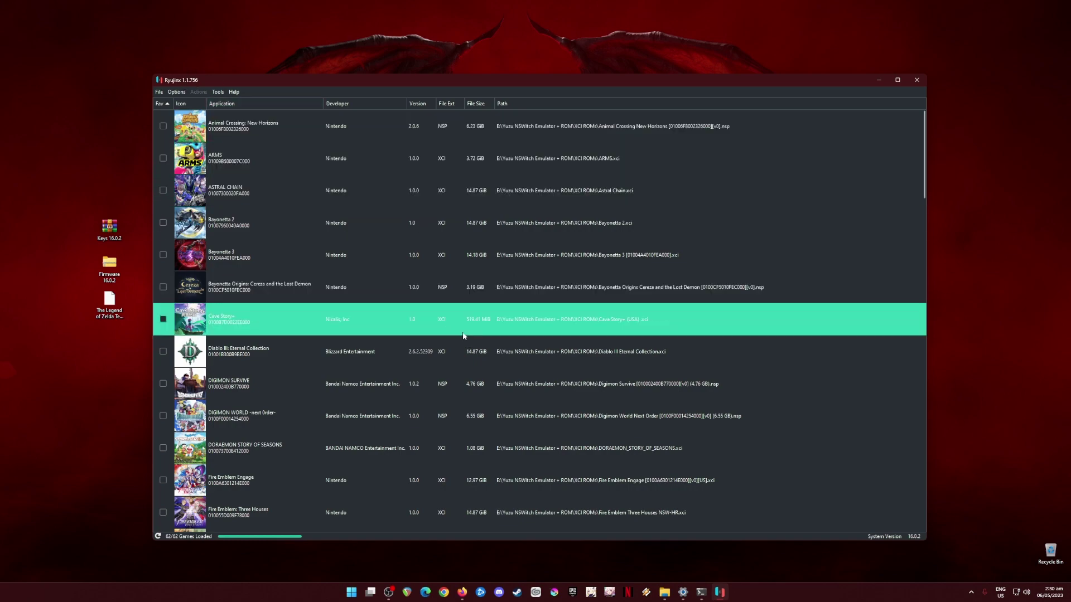
scroll(331, 279, down, 5)
scroll(330, 289, down, 15)
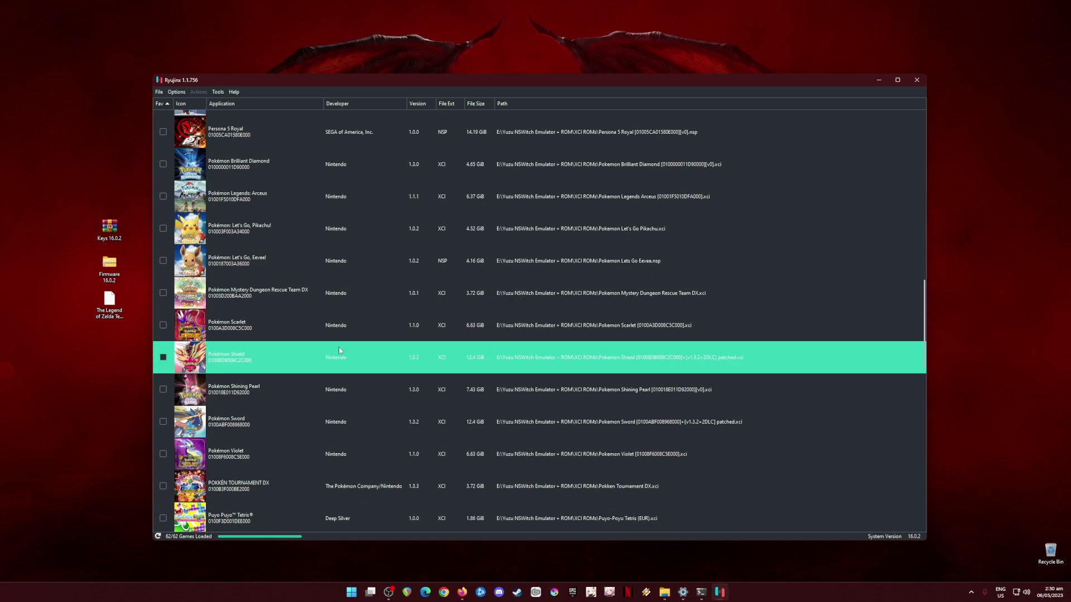
scroll(341, 350, down, 10)
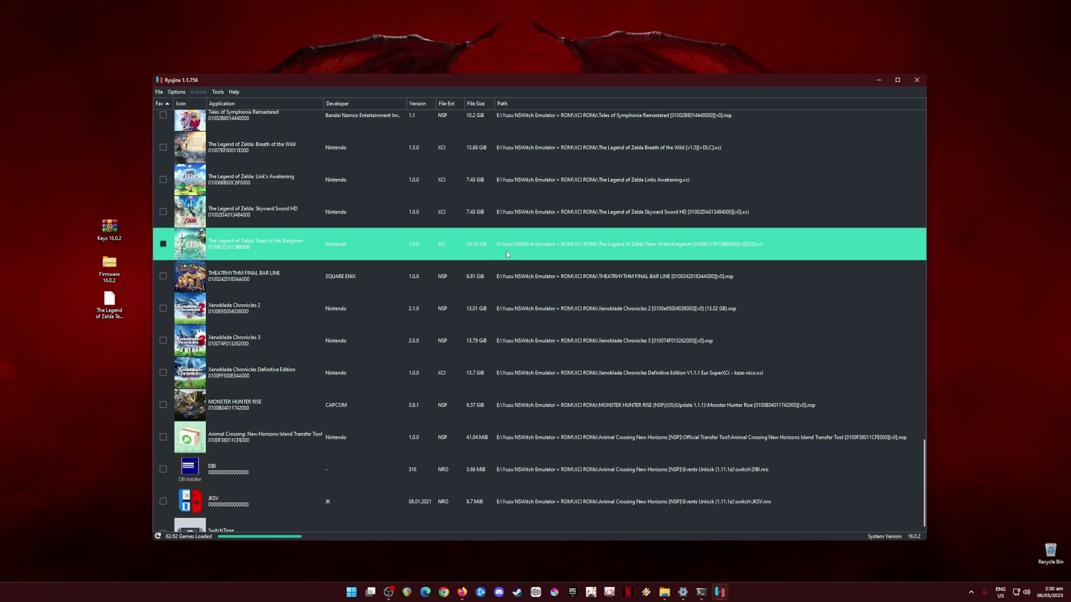
click(879, 80)
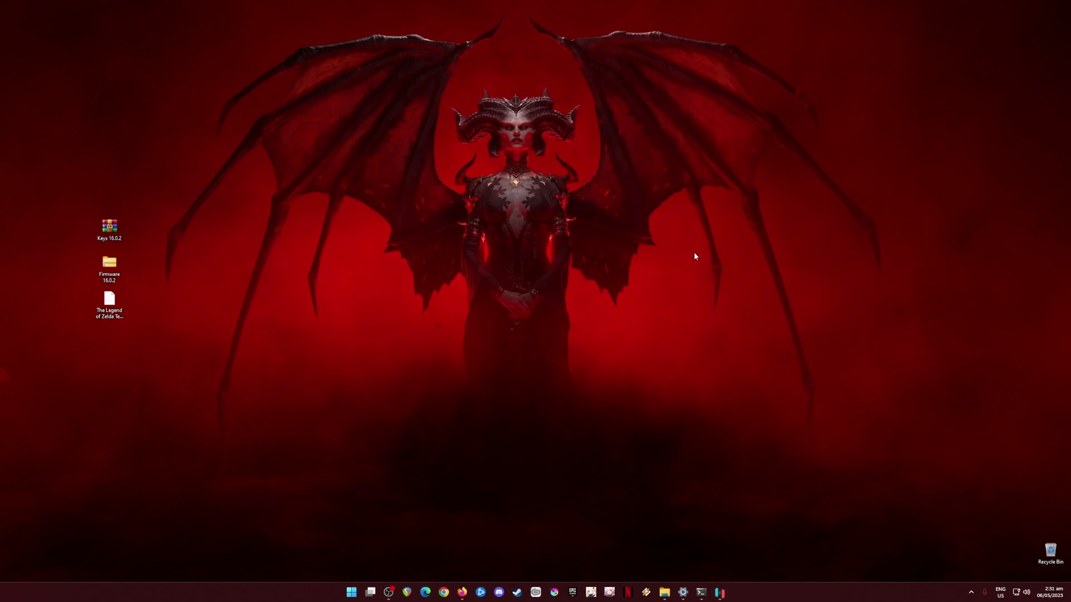
Switch to Firefox, search Google for "ryujinx emulator", and view the Download page on the official Ryujinx website
click(462, 592)
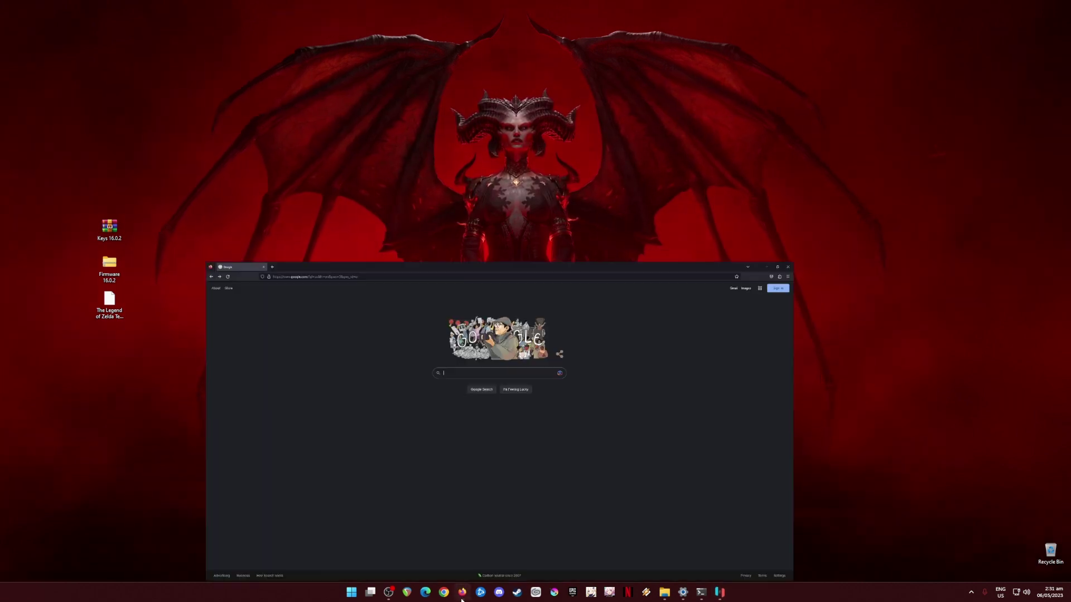
text(r)
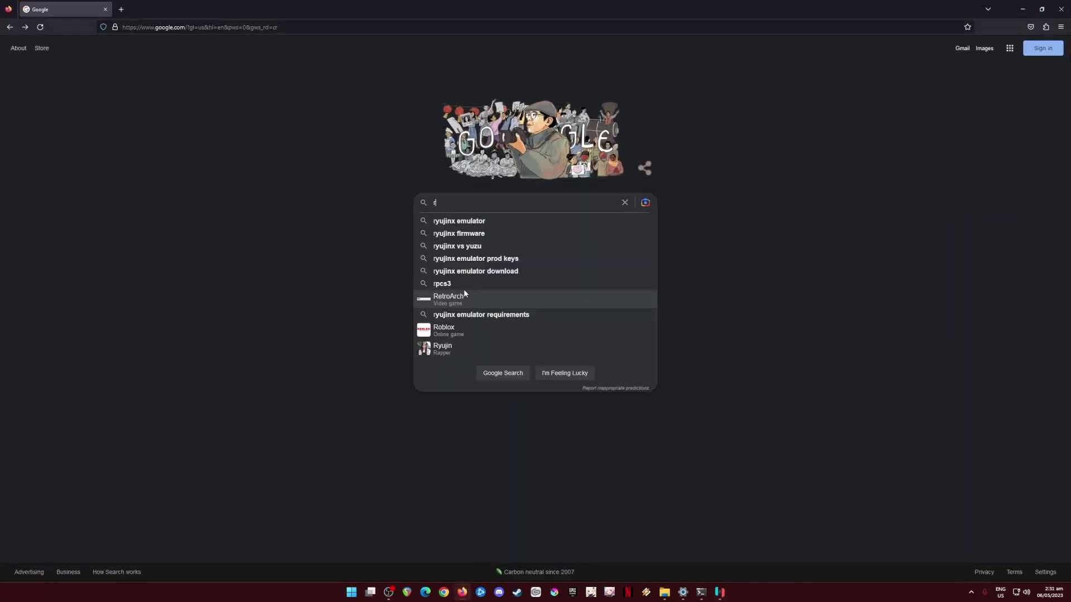
text(yujinx emulator)
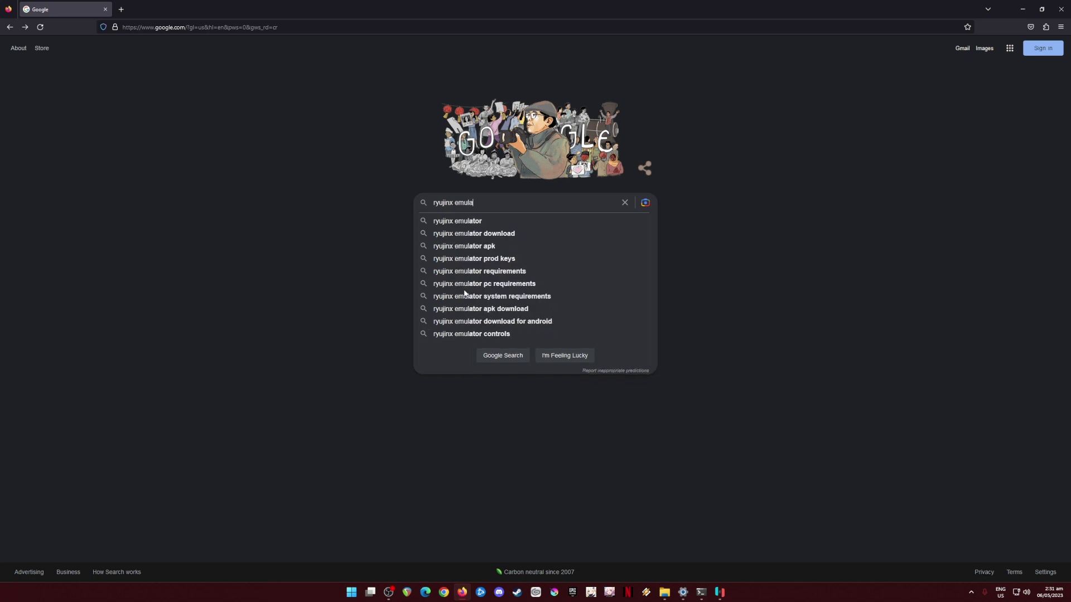
key(Return)
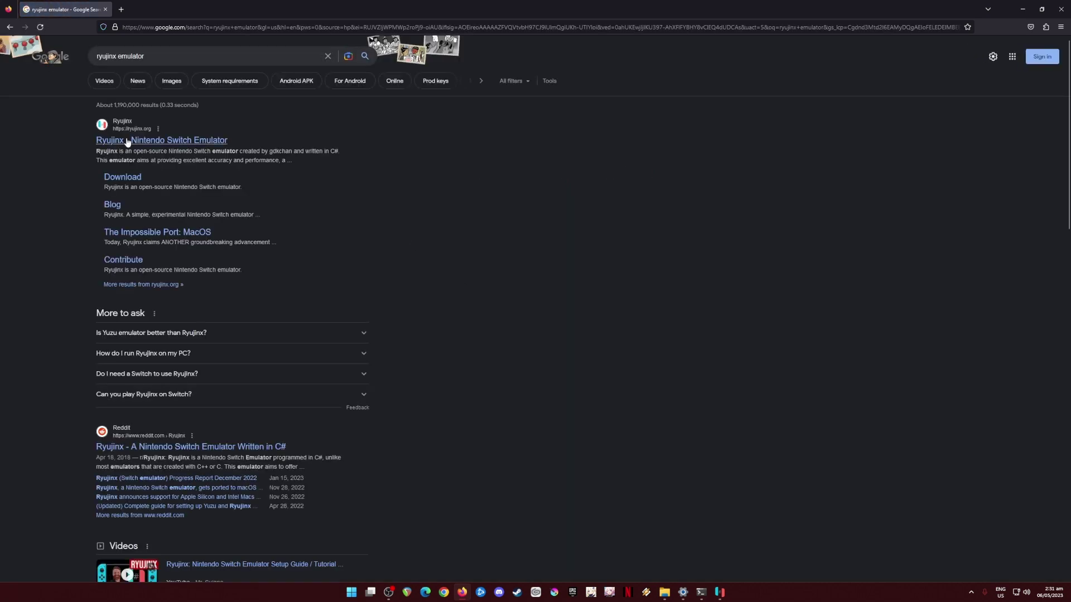
click(154, 140)
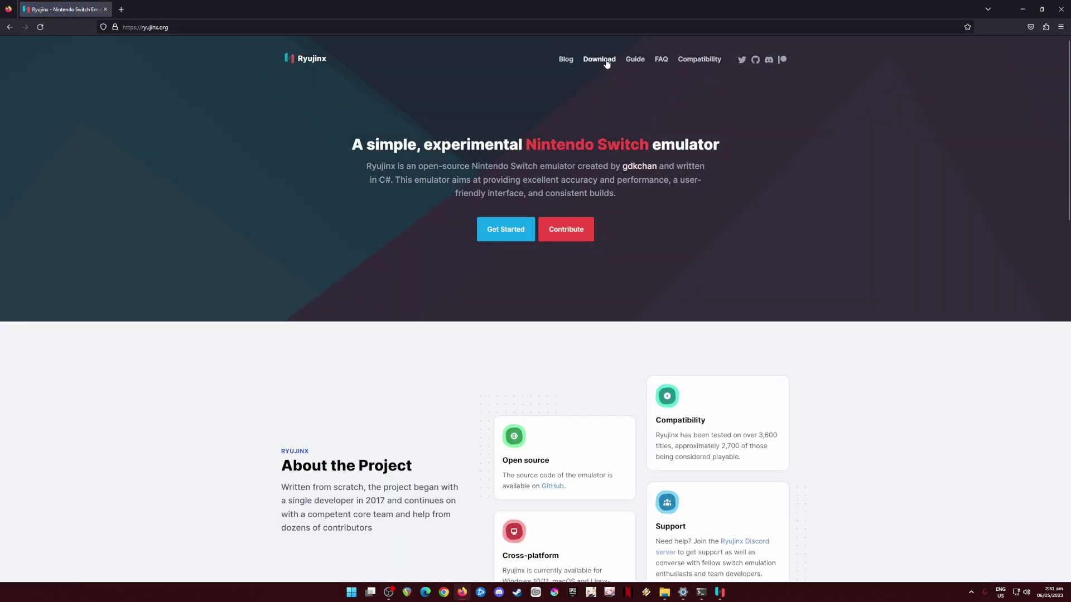
click(600, 59)
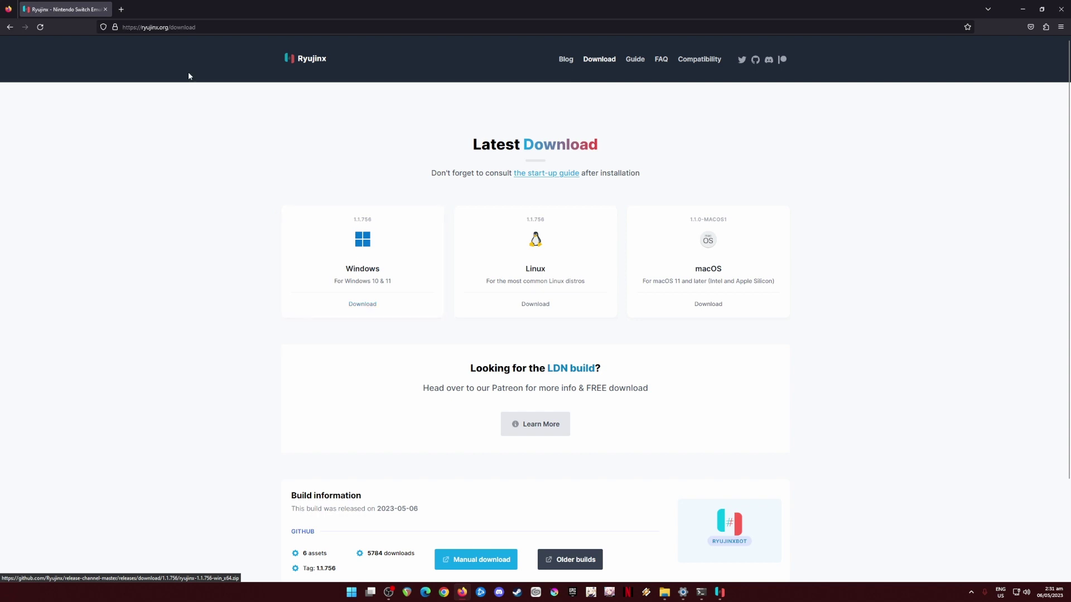
click(198, 26)
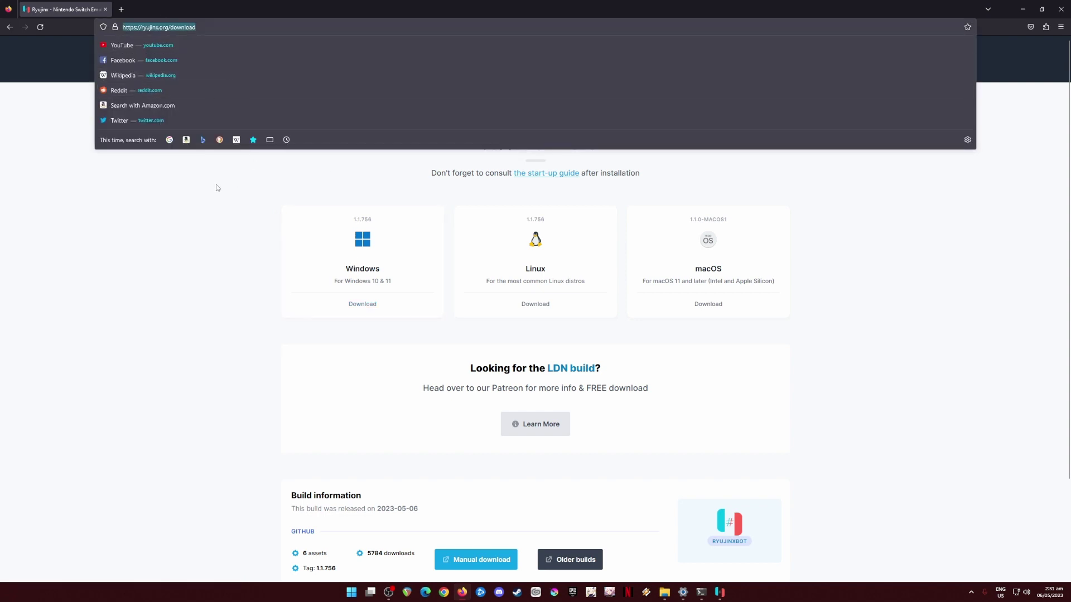
click(210, 245)
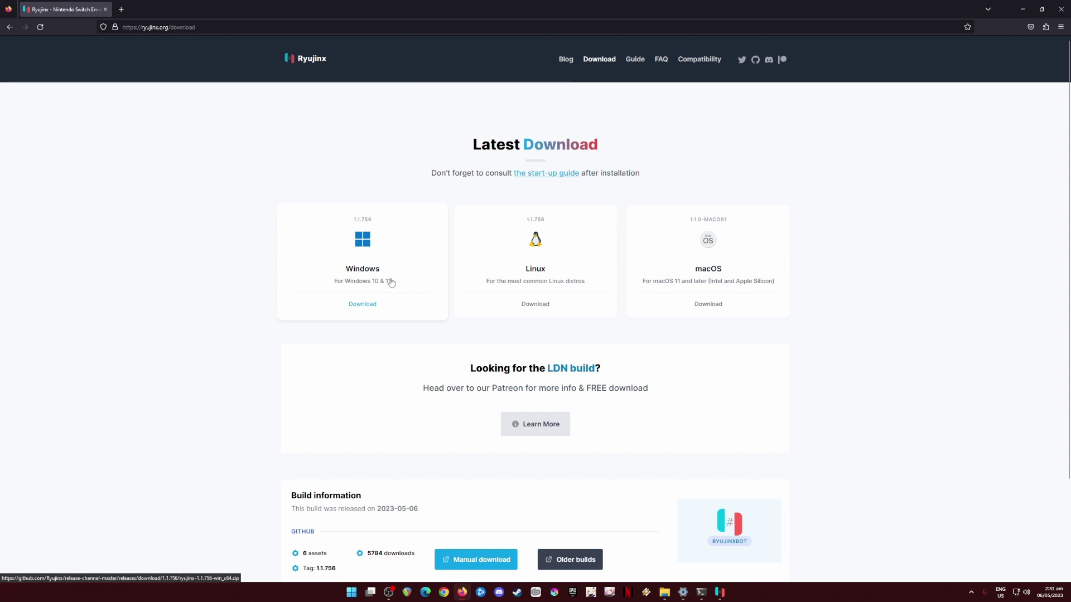
click(1023, 9)
click(719, 592)
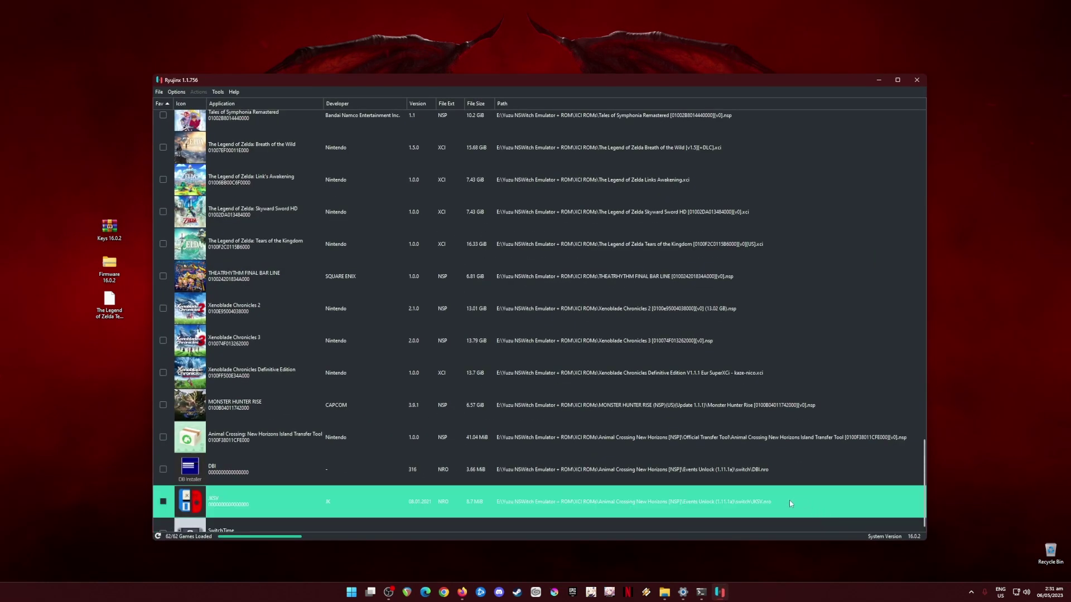
click(724, 478)
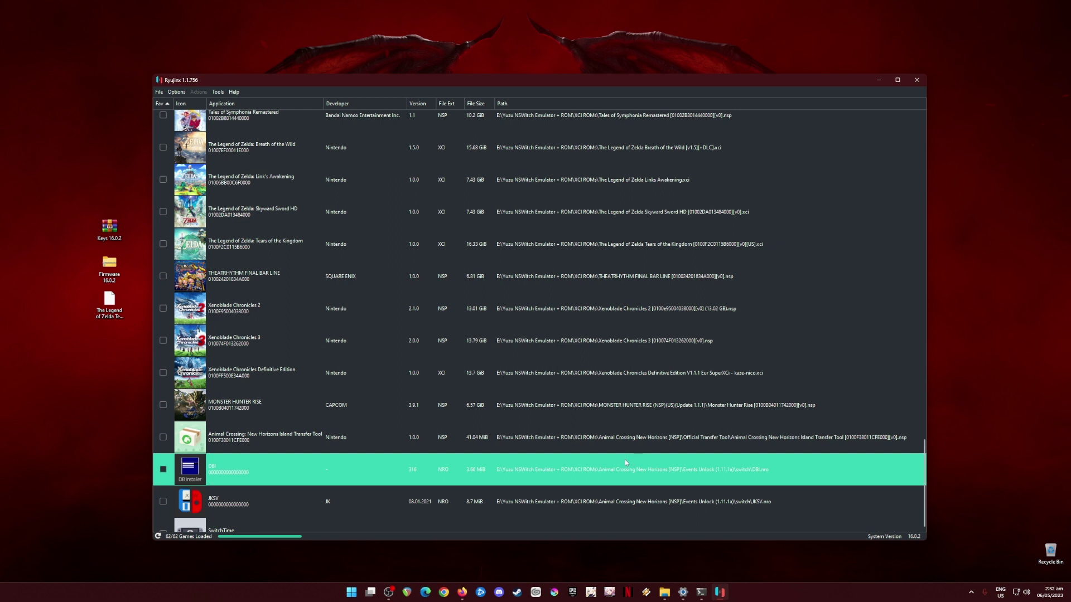
click(276, 338)
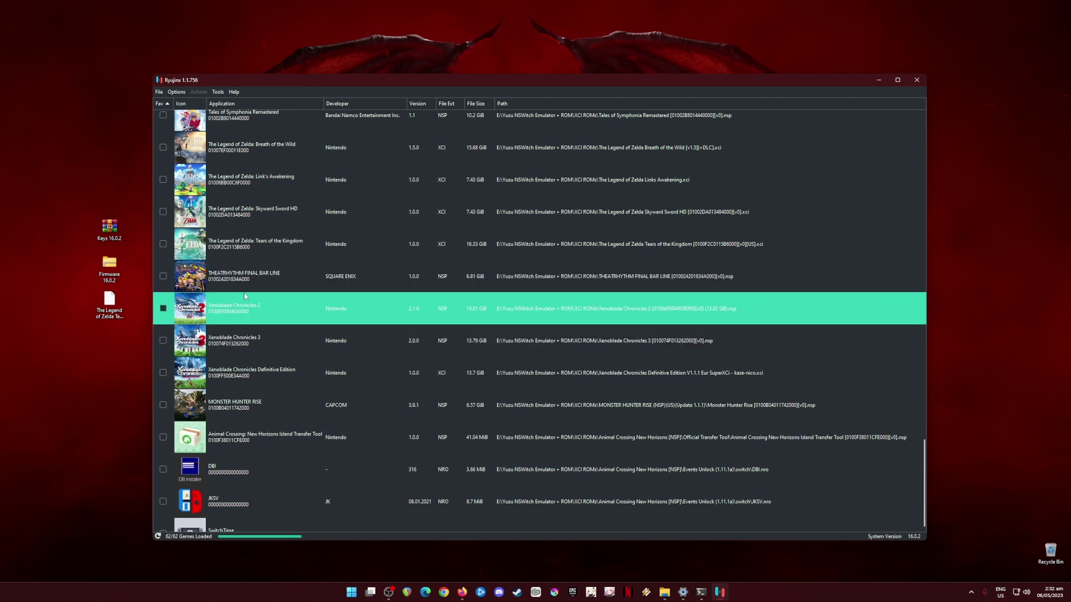
drag(124, 193, 82, 281)
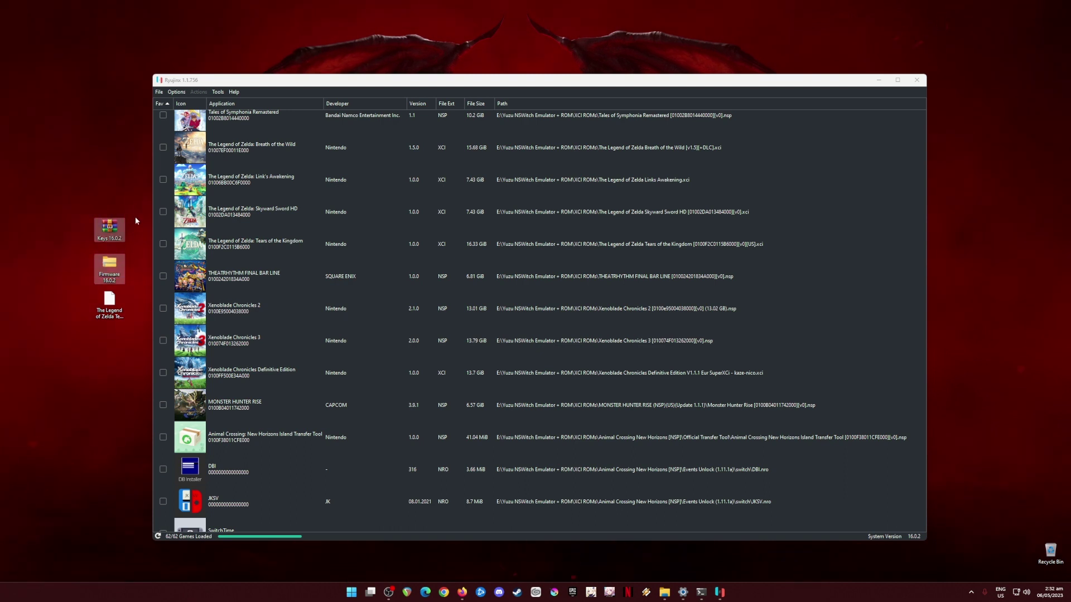
click(110, 304)
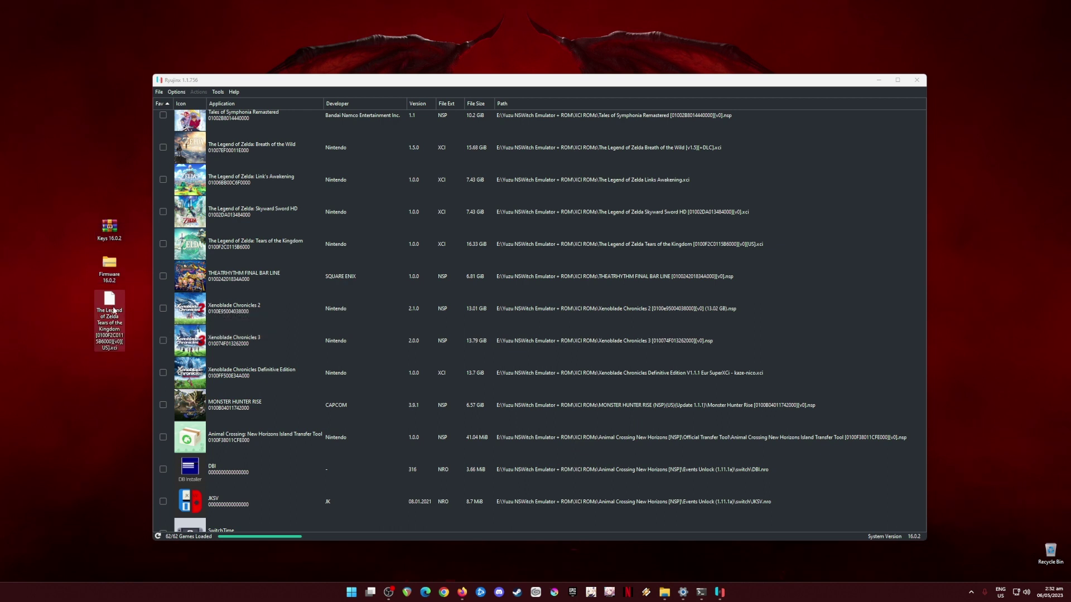
click(108, 348)
key(Escape)
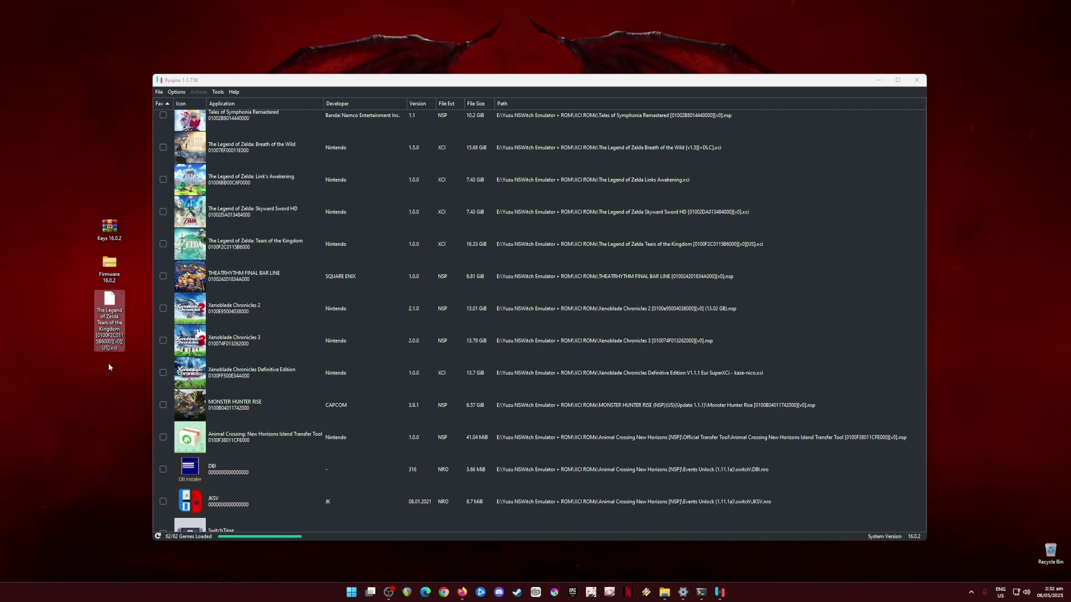
drag(125, 212, 64, 356)
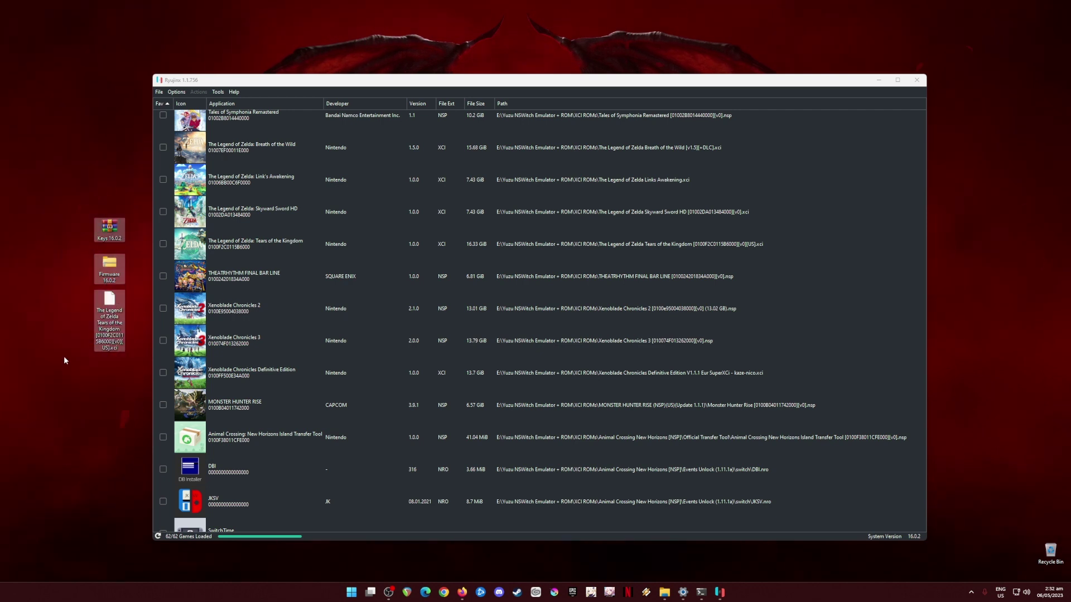
key(alt+Tab)
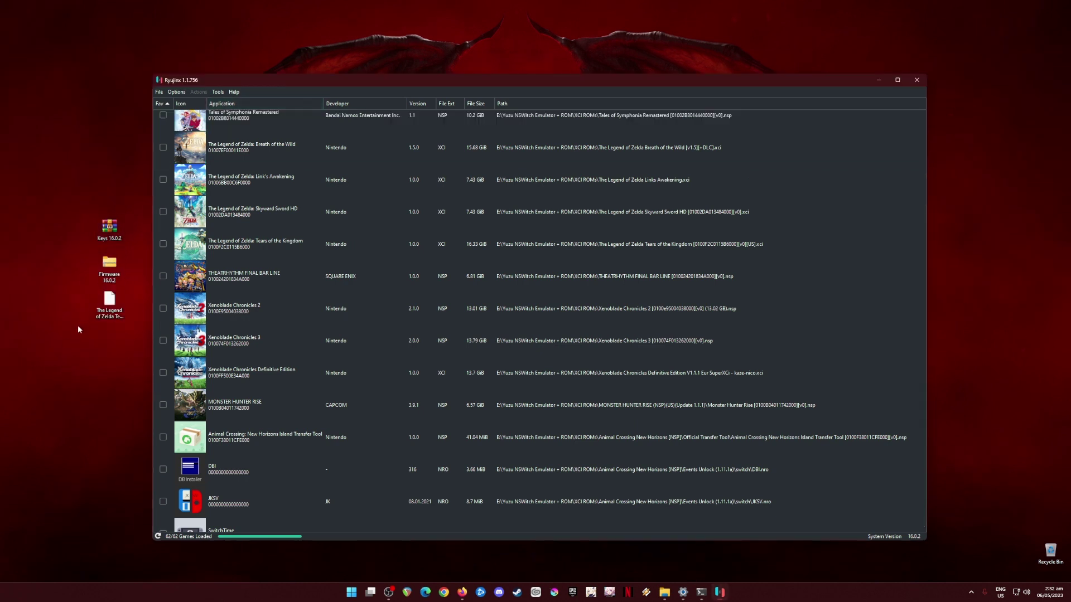
drag(125, 215, 68, 349)
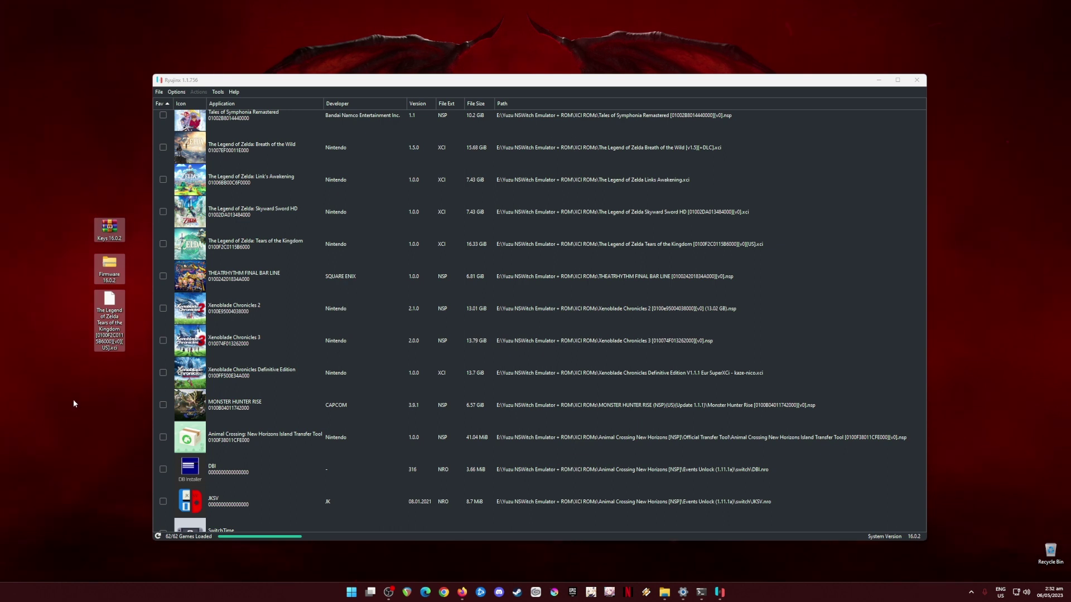
click(83, 389)
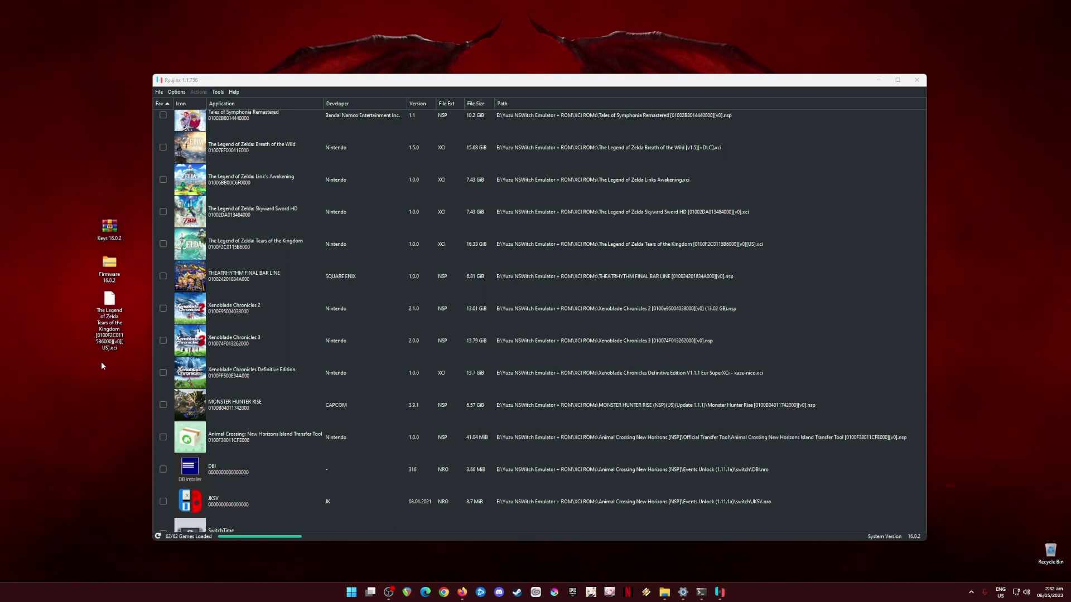
click(107, 342)
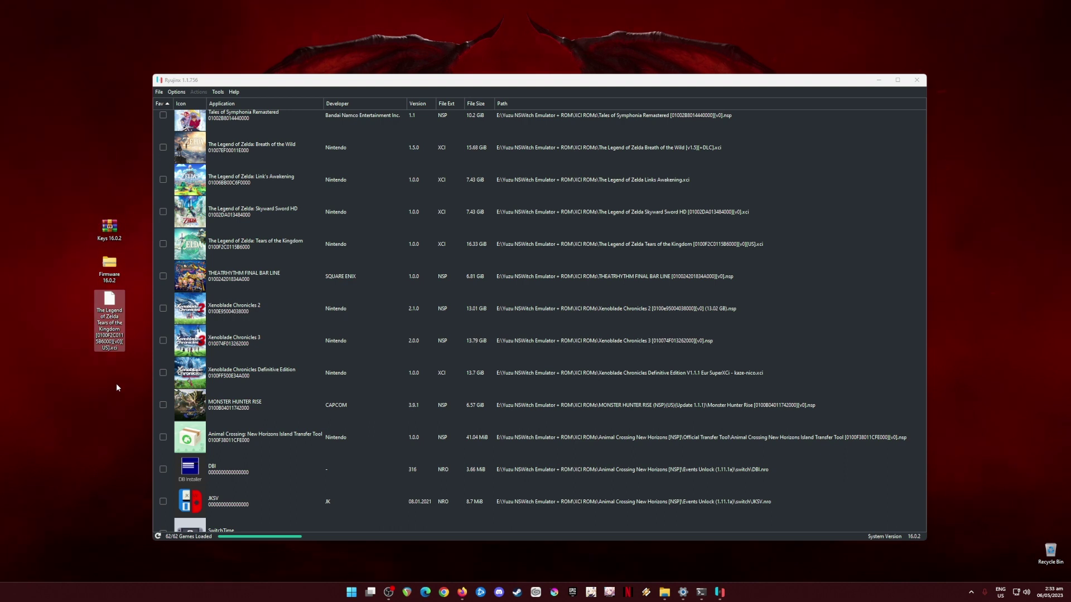
drag(133, 206, 52, 412)
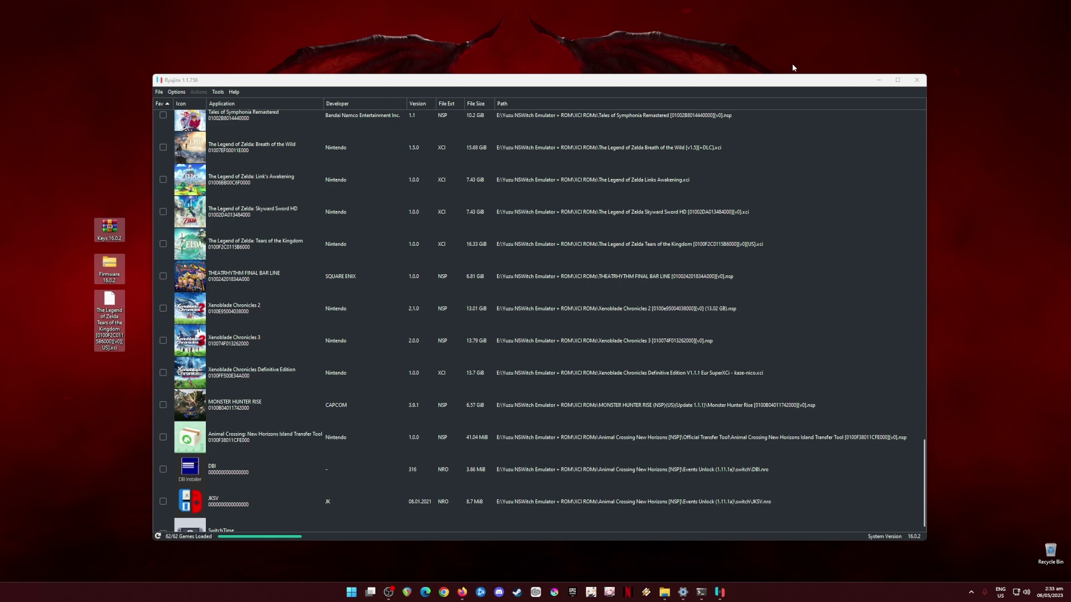
click(878, 80)
drag(199, 193, 54, 384)
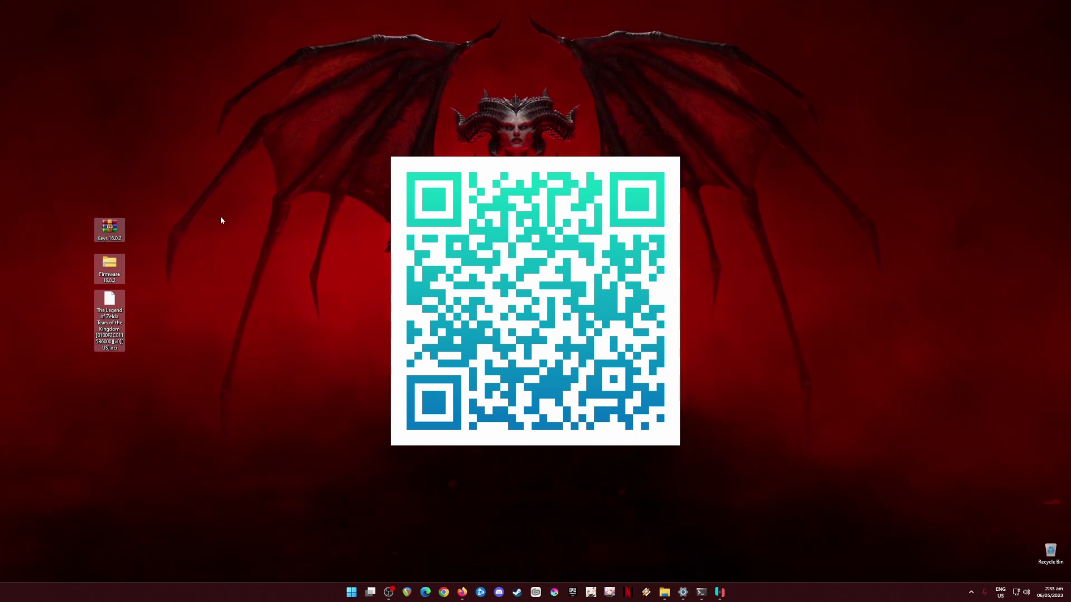
drag(215, 153, 67, 424)
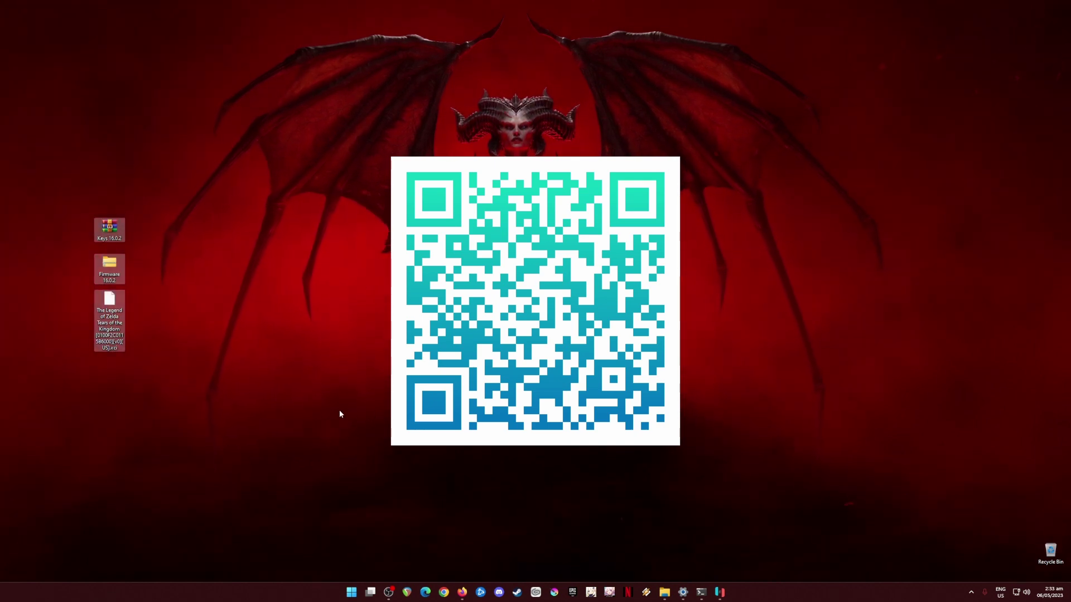
click(114, 337)
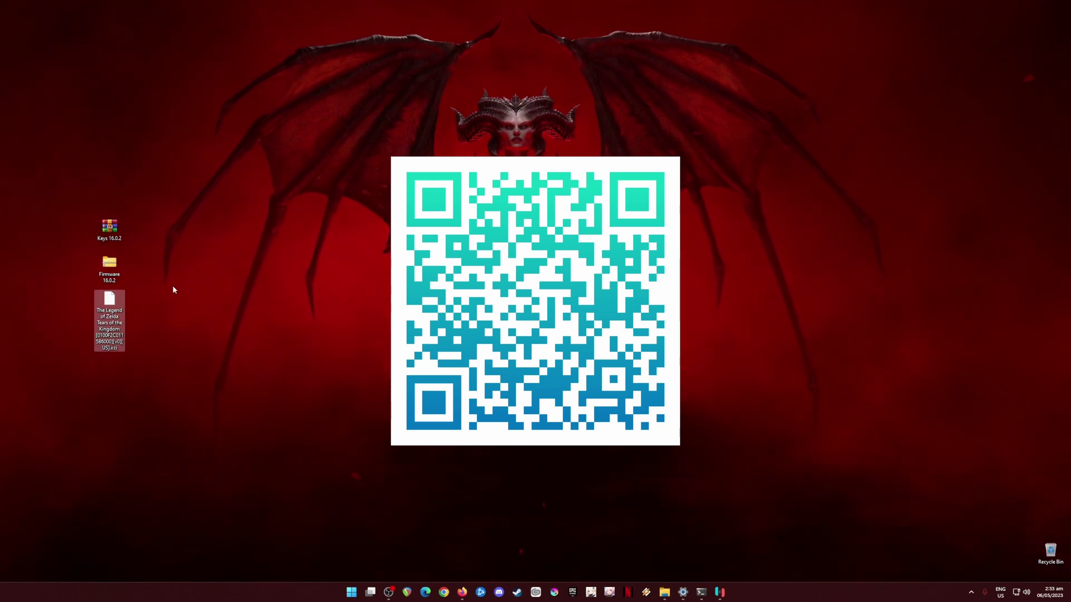
drag(150, 210, 81, 267)
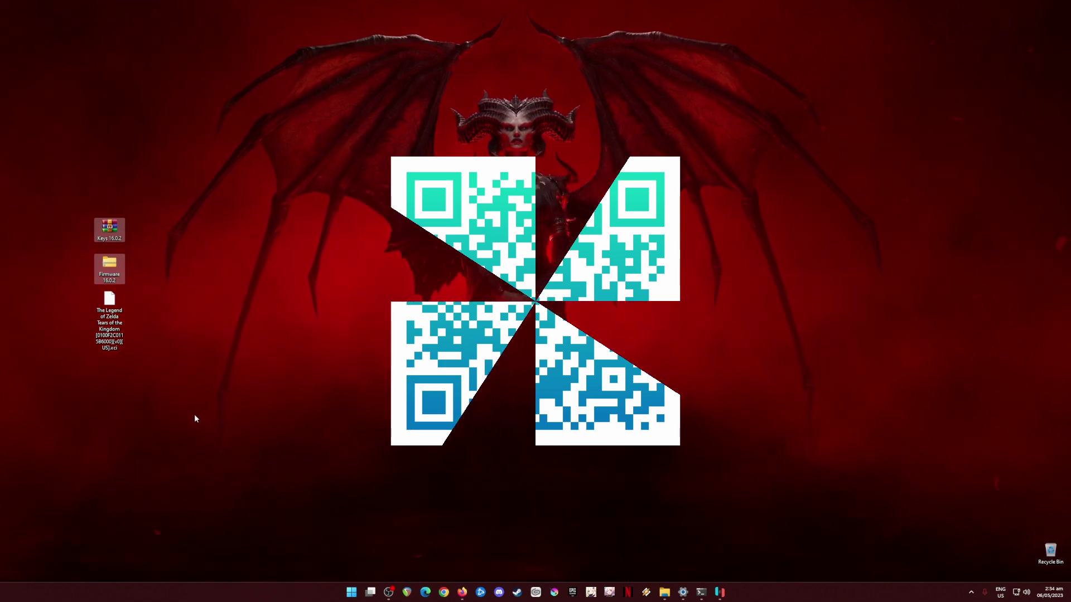
drag(160, 200, 73, 404)
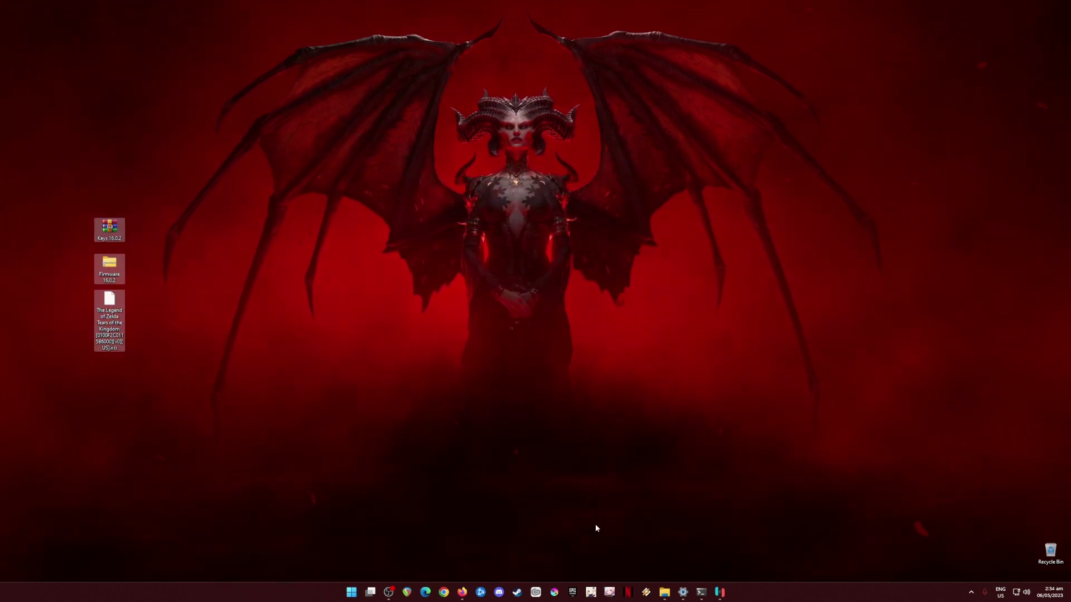
Switch to Ryujinx and open the Ryujinx folder in File Explorer
click(719, 593)
drag(110, 304, 348, 80)
click(347, 79)
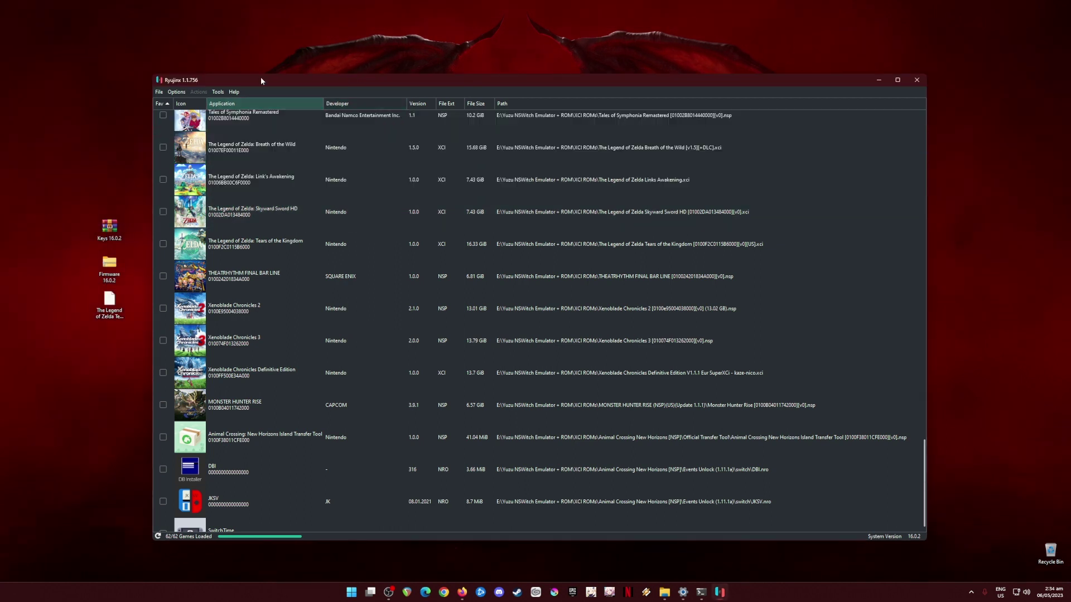
click(159, 91)
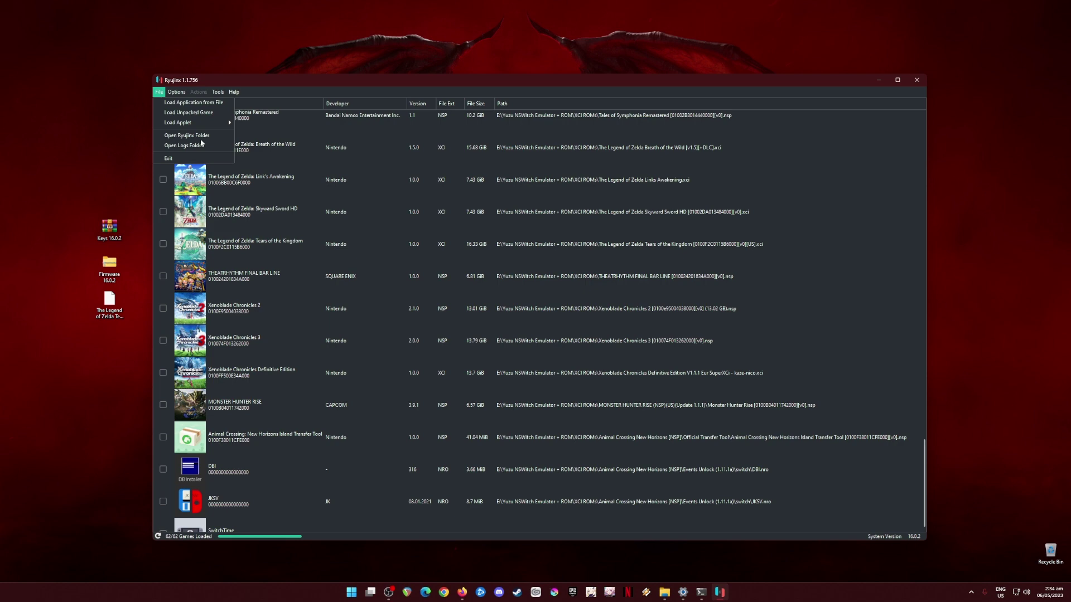
click(181, 127)
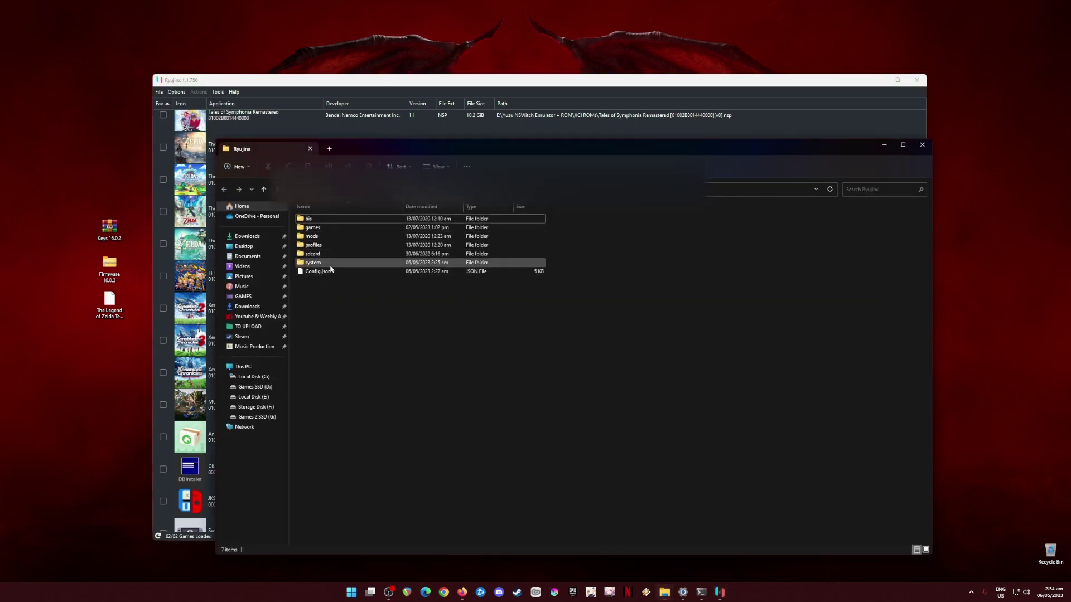
Copy prod.keys and title.keys from the Keys 16.0.2 archive into the Ryujinx system folder, and close both windows
double_click(313, 263)
double_click(109, 226)
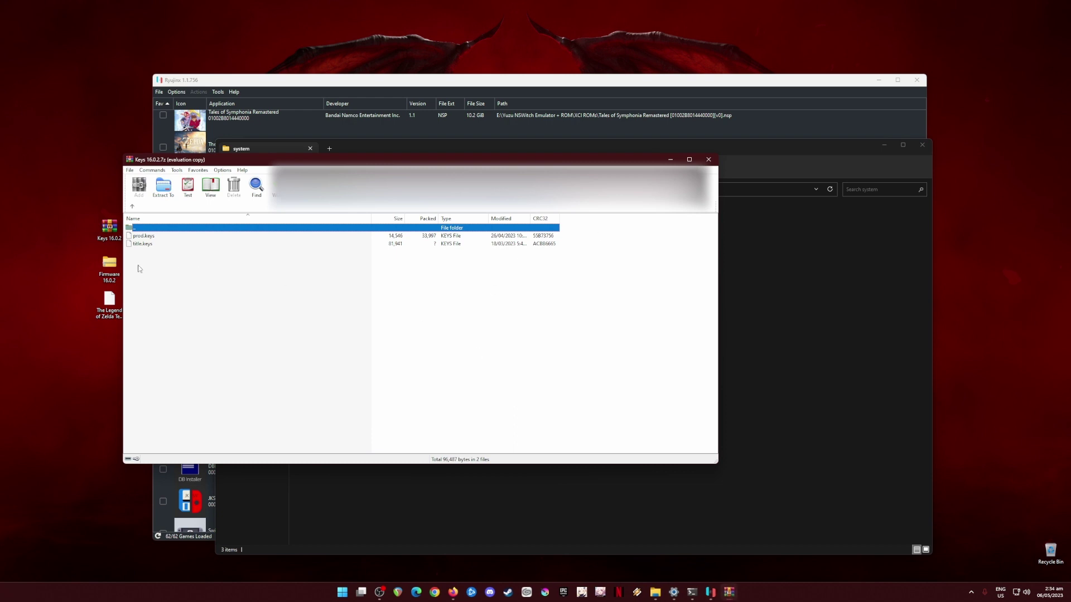
click(484, 280)
click(161, 244)
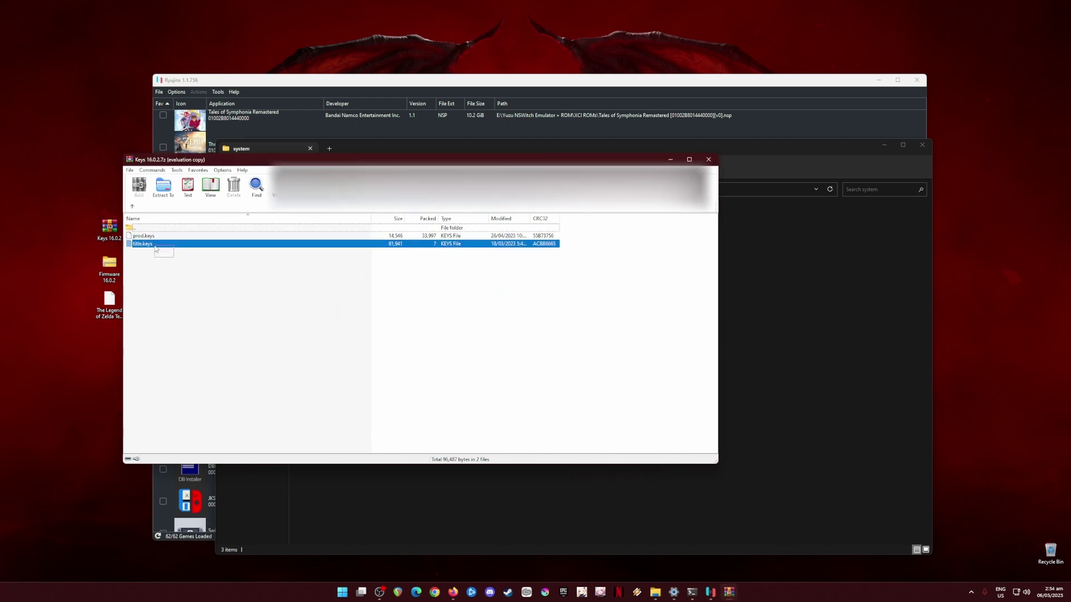
shift+click(162, 236)
drag(318, 244, 734, 299)
click(568, 233)
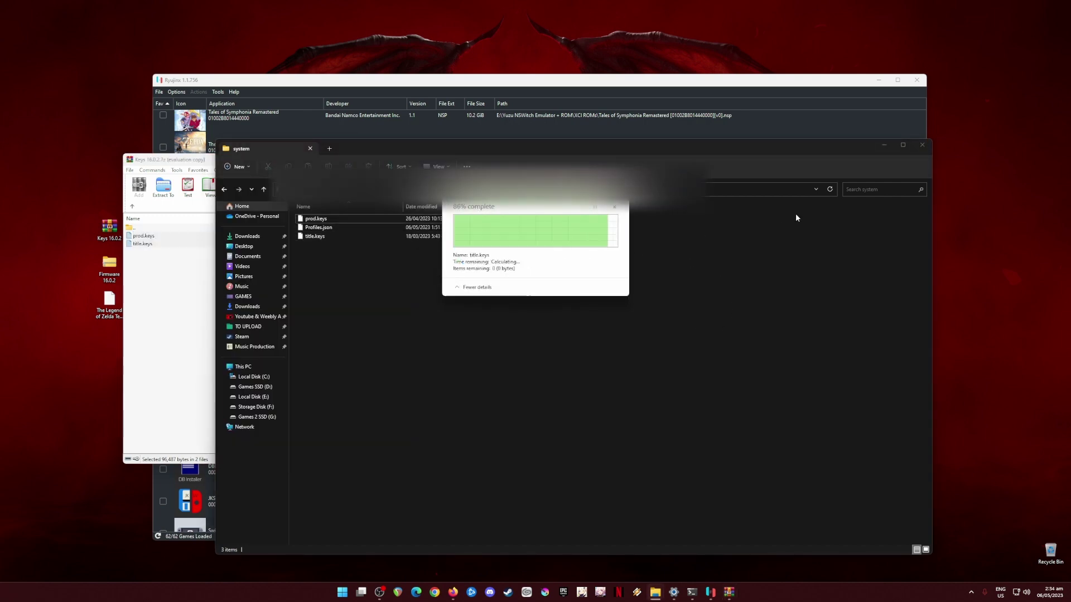
click(922, 151)
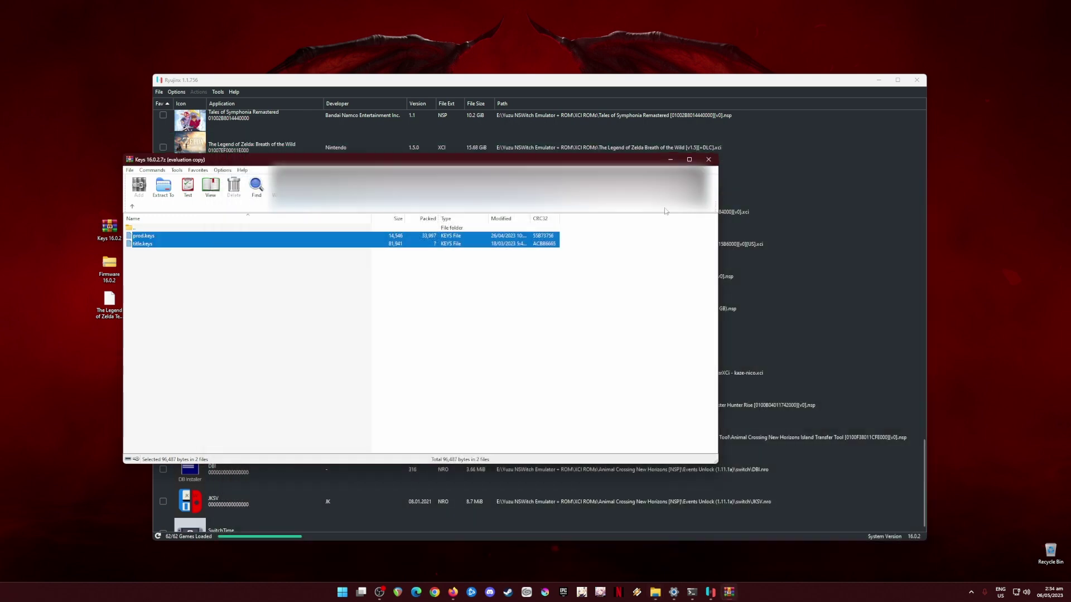
click(709, 160)
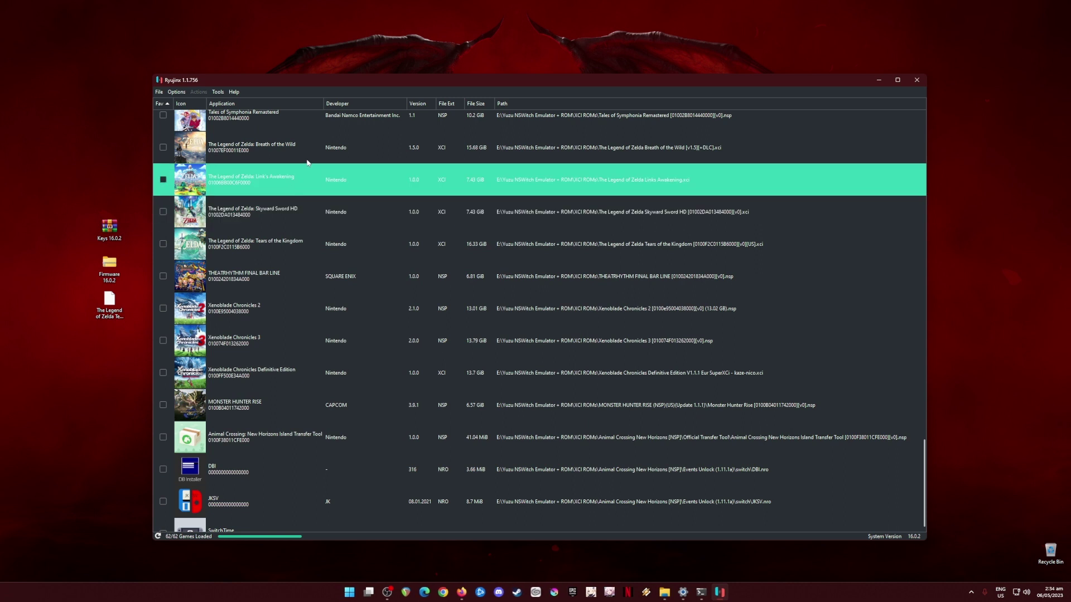
Install the firmware from the Firmware 16.0.2 ZIP file, accepting the replacement of the current system version
click(225, 78)
click(219, 92)
mouse_move(246, 104)
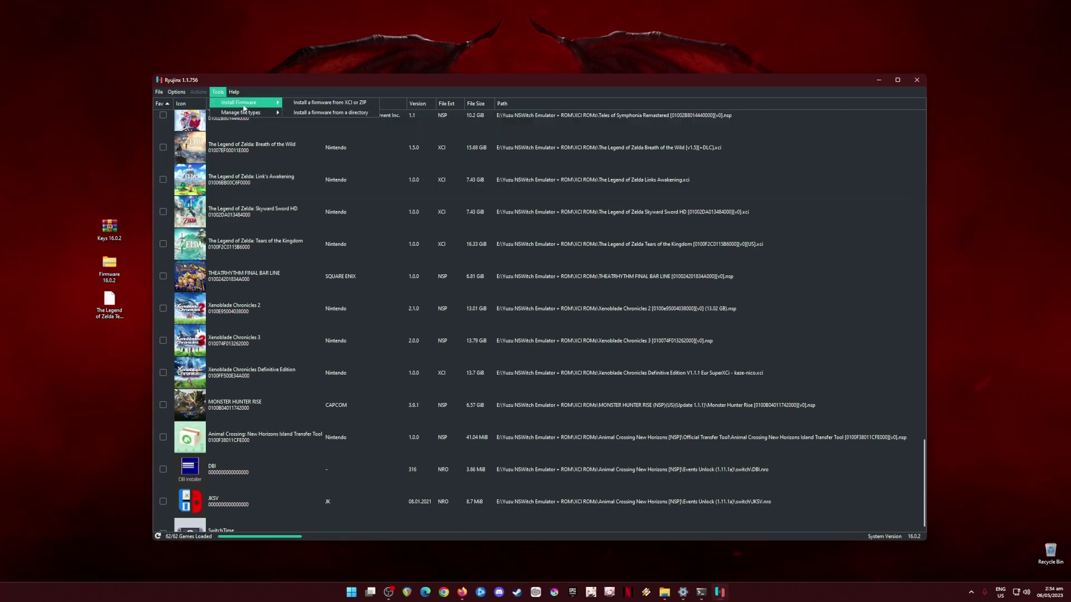
click(362, 104)
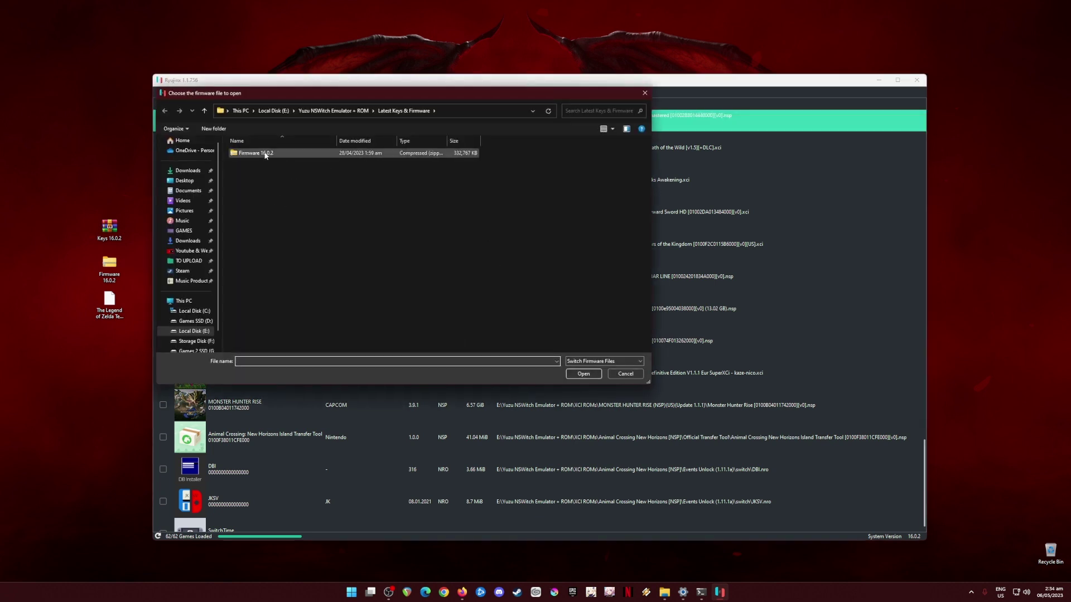
click(390, 153)
click(581, 373)
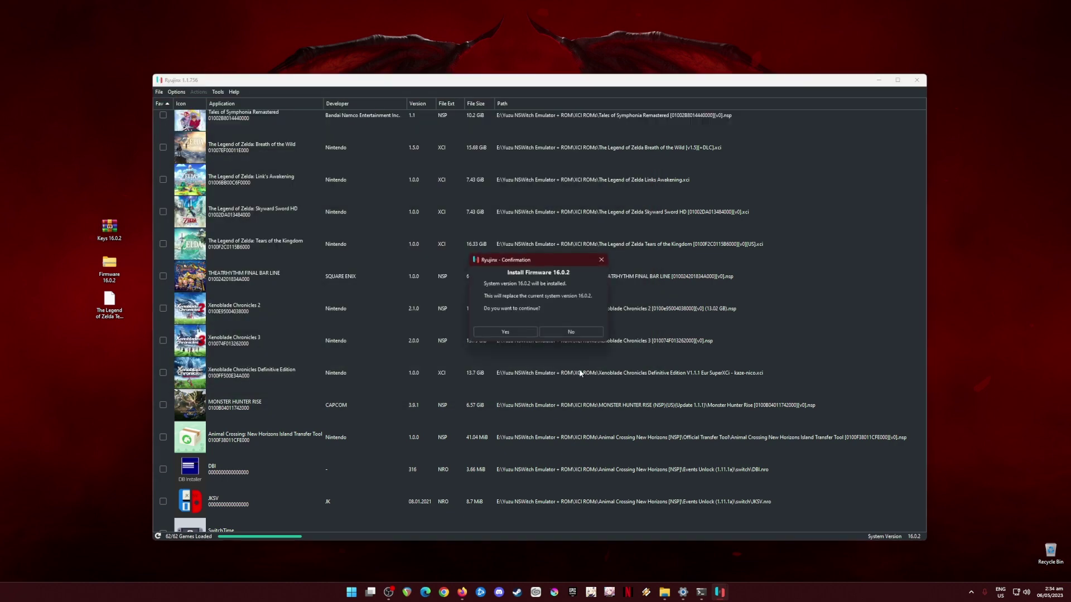
click(505, 333)
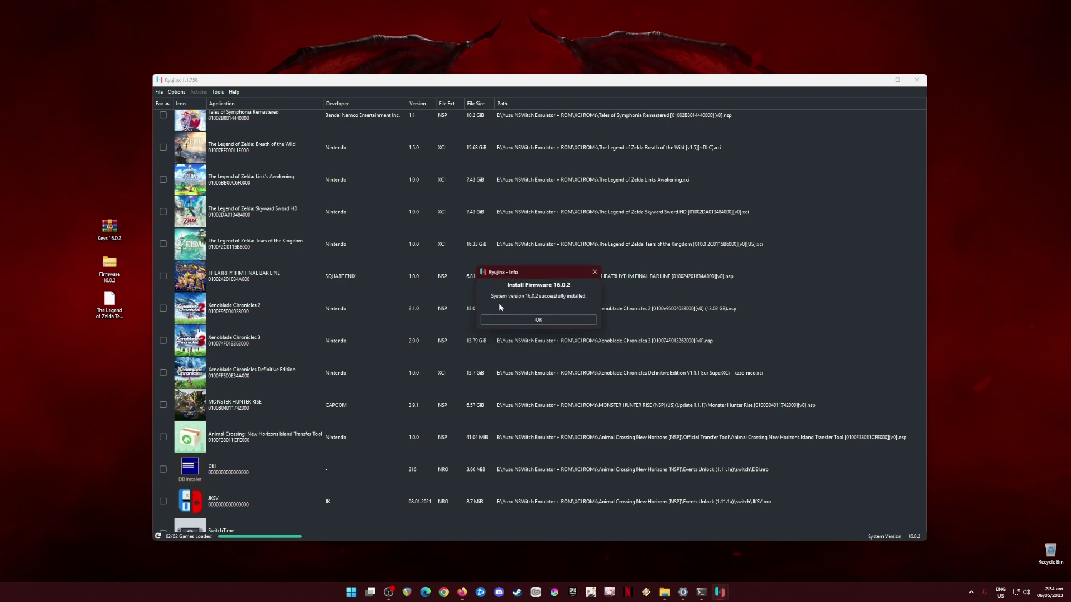
click(558, 322)
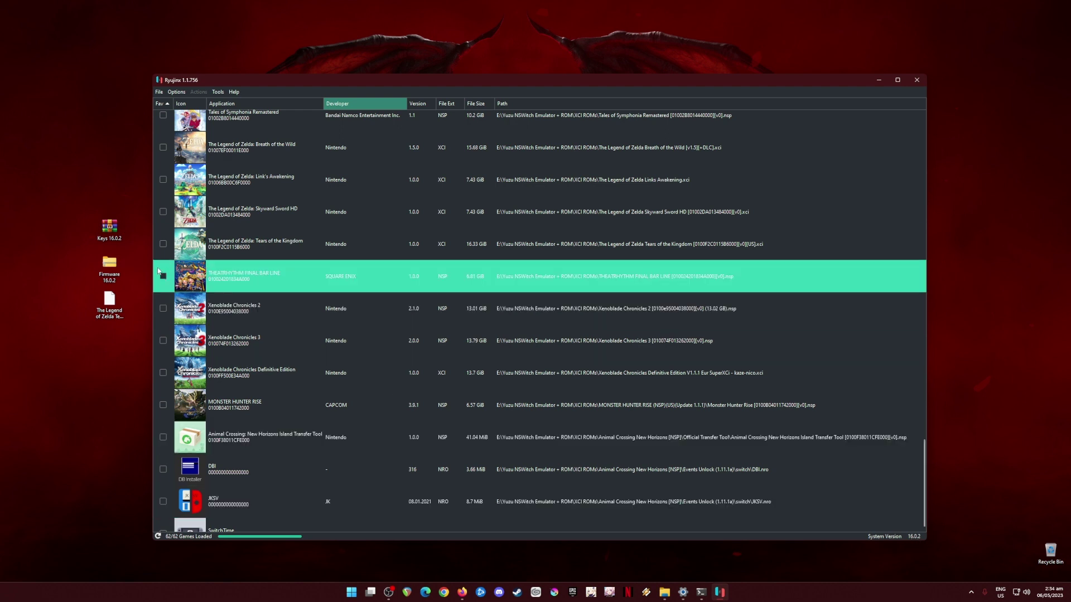
click(109, 267)
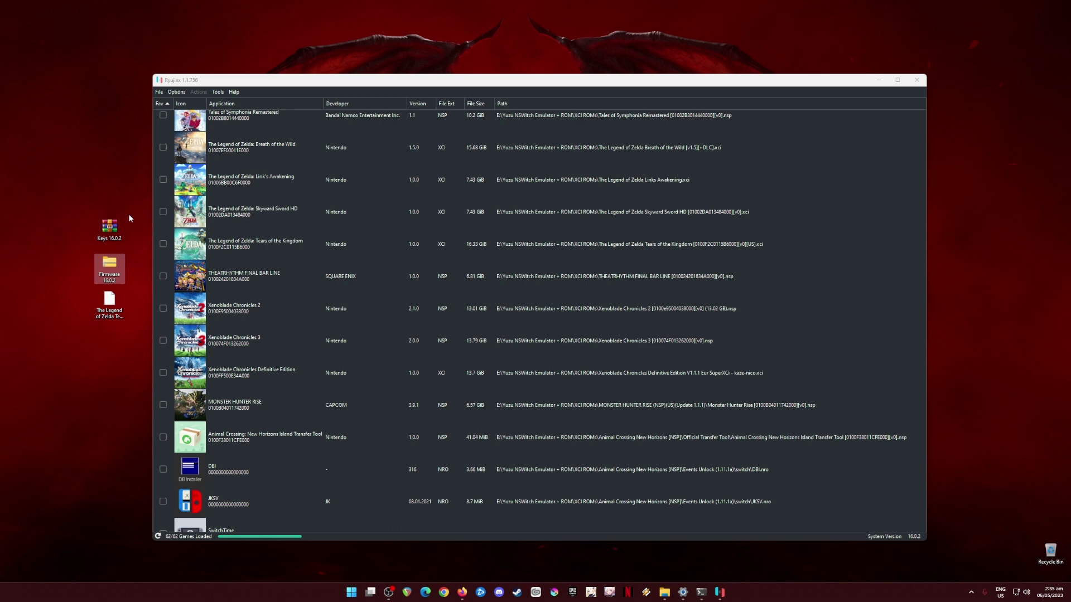
drag(129, 213, 70, 369)
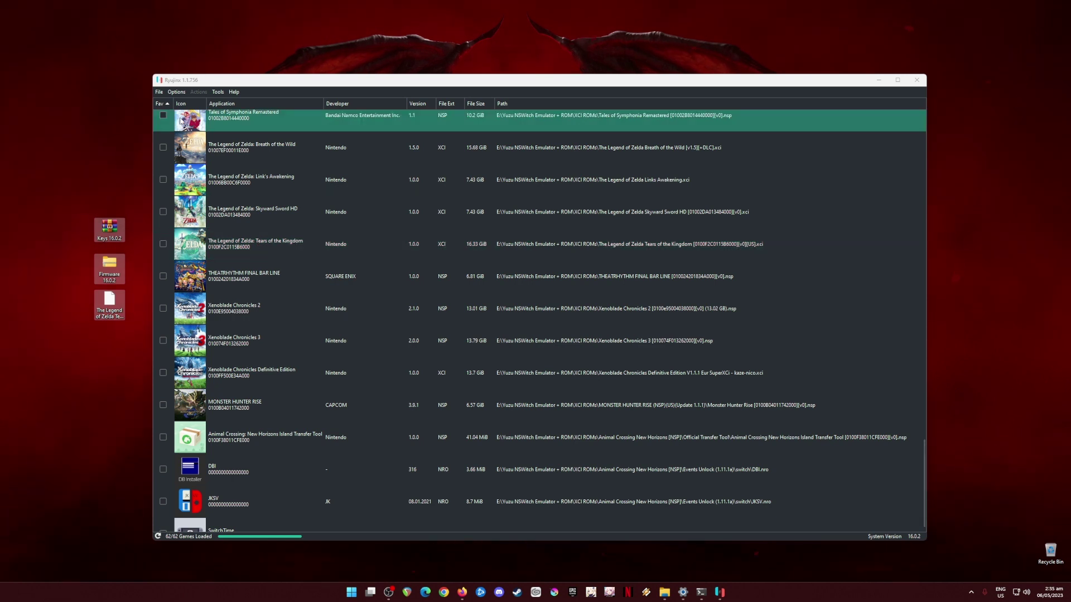
Open the emulator settings and select the XCI ROMs folder in the game directories
click(176, 92)
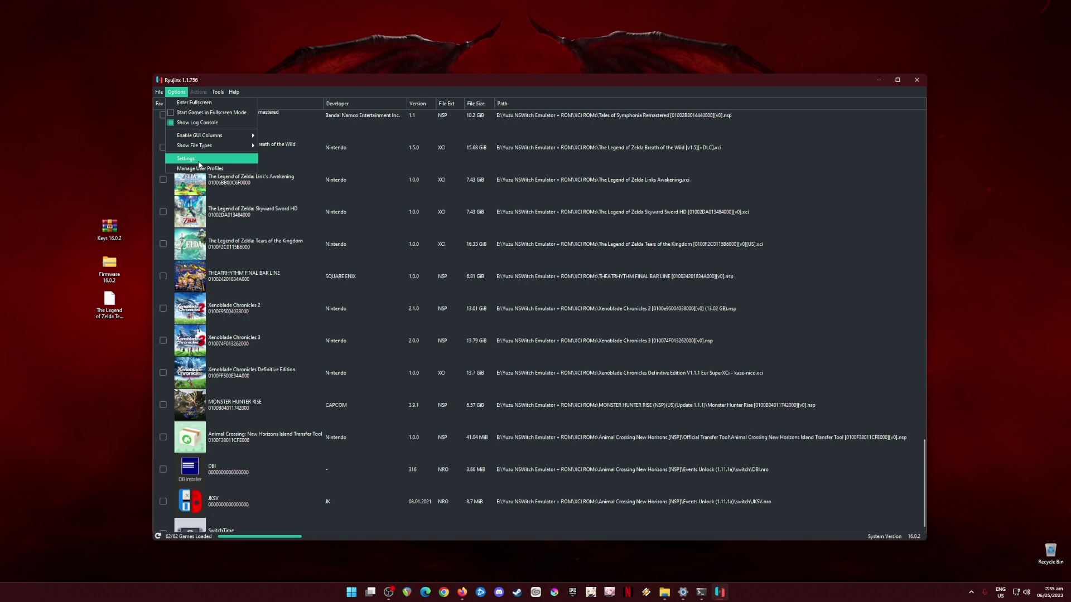
click(186, 158)
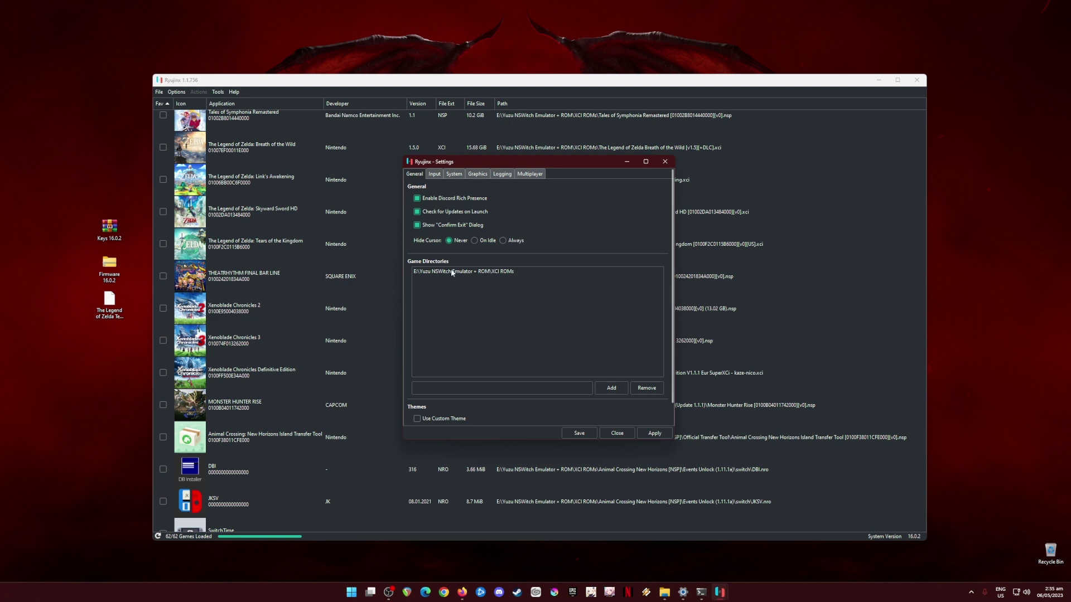
click(429, 272)
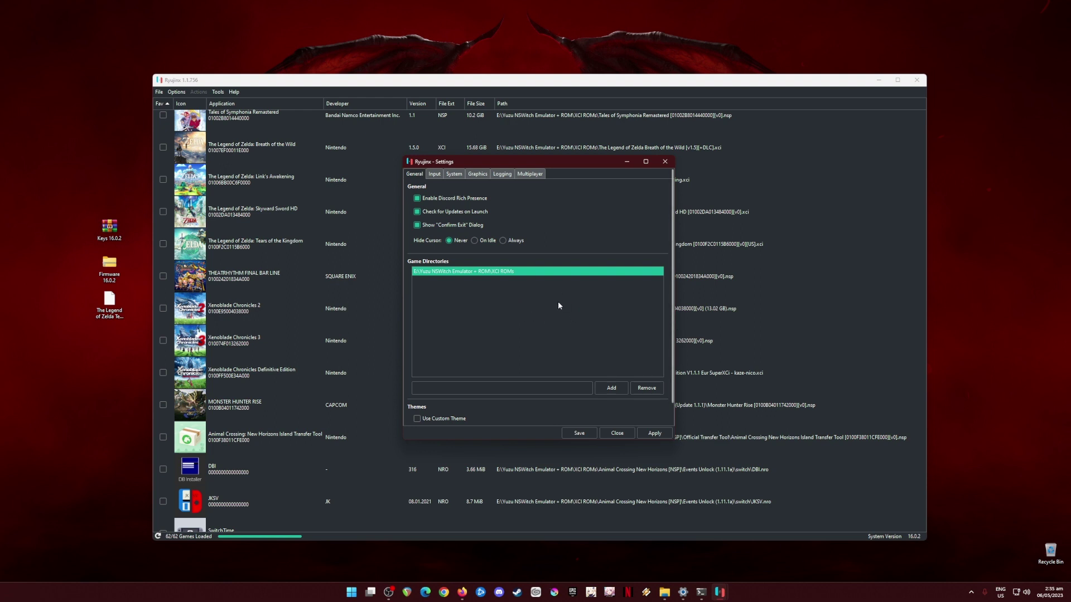
Configure Player 1 with the Nintendo Switch Pro Controller as the input device and save the controller settings
click(435, 174)
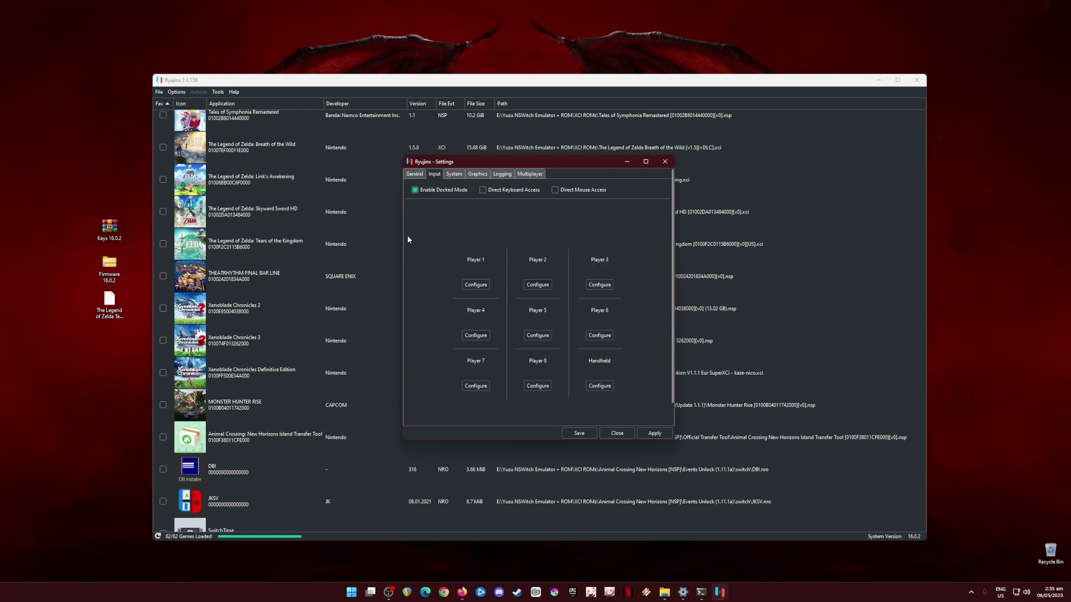
click(476, 285)
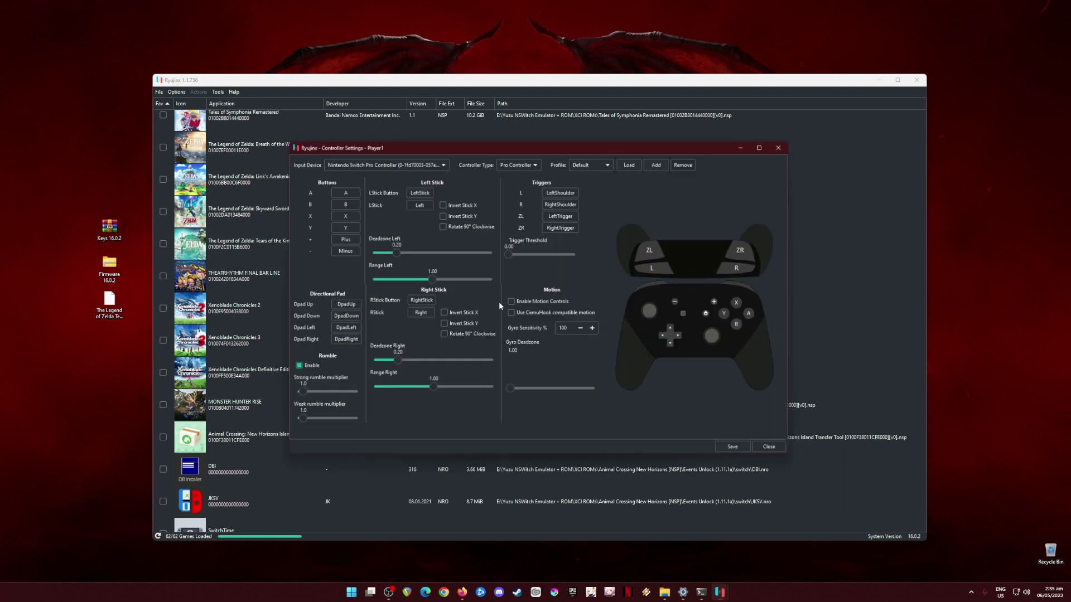
click(378, 169)
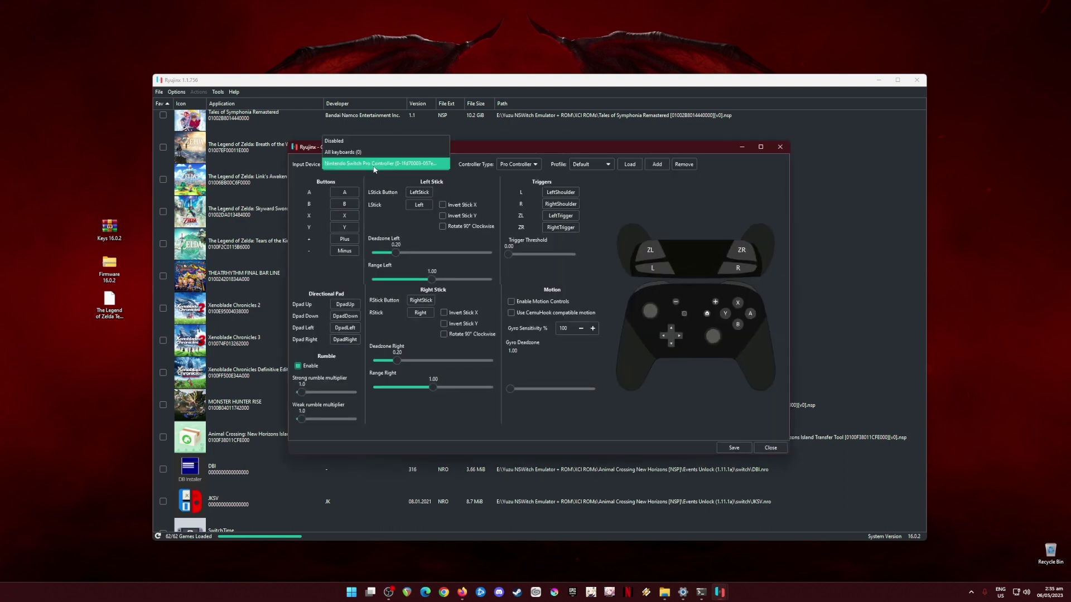
click(368, 164)
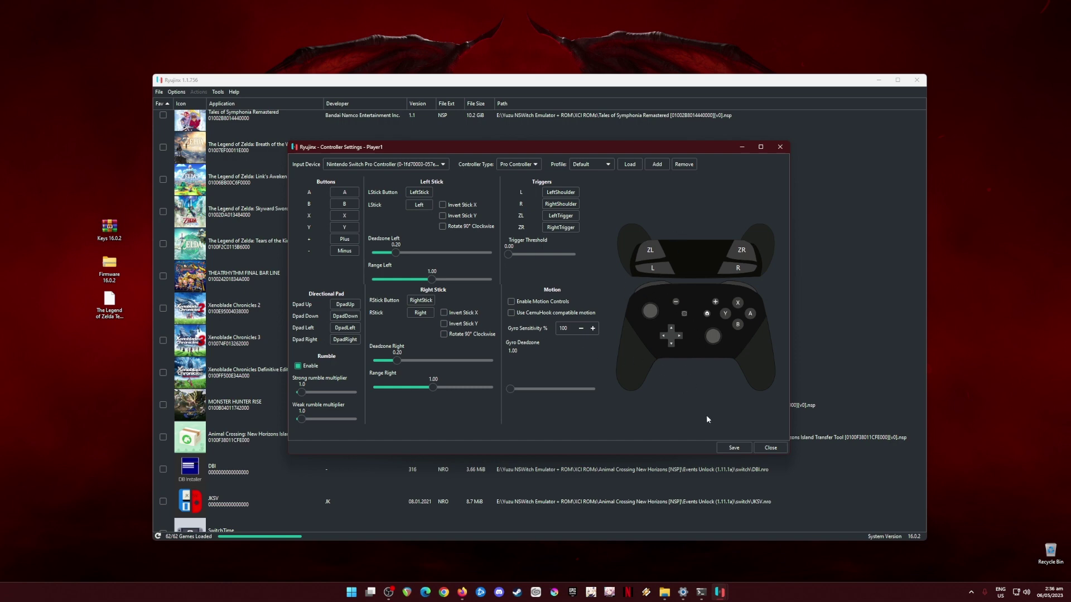
click(724, 449)
Review the System and Graphics settings, including the resolution scale options, keep 2x (1440p/2160p), and save the settings
click(456, 175)
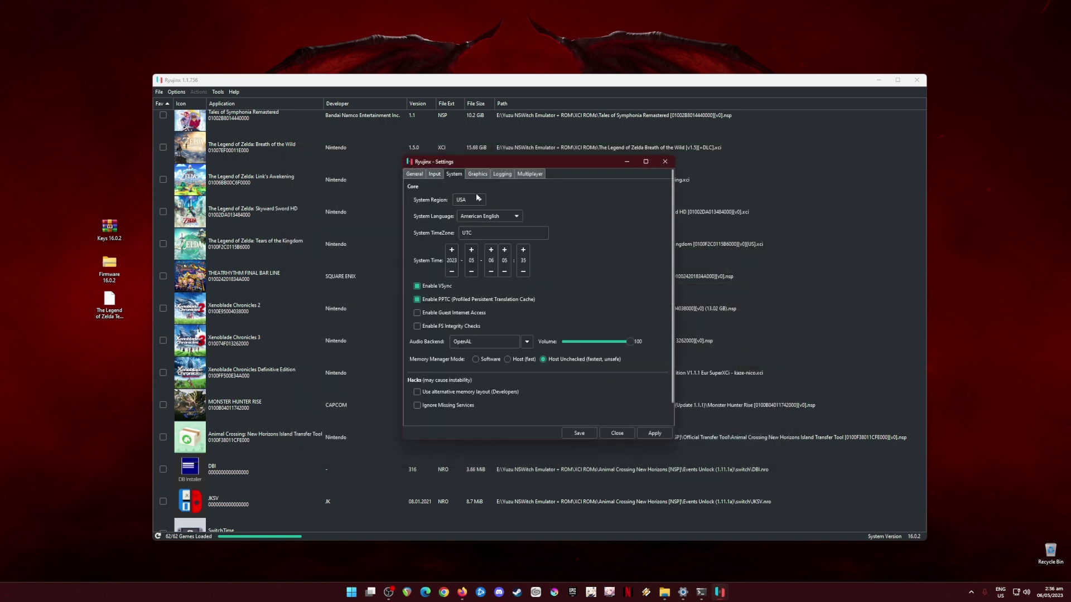
scroll(643, 323, down, 1)
scroll(648, 316, up, 1)
click(478, 174)
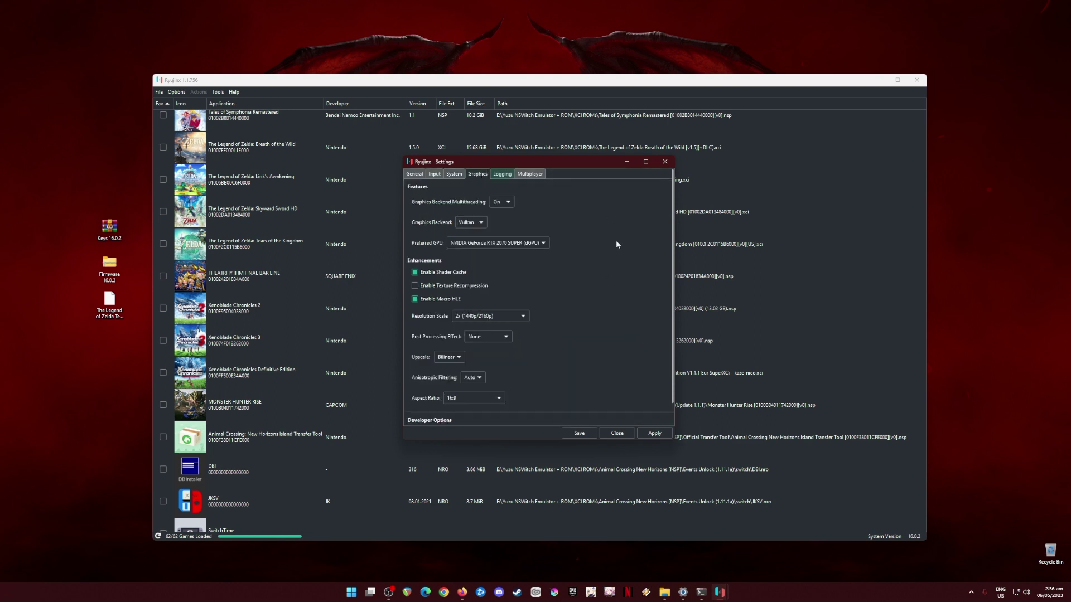
click(507, 318)
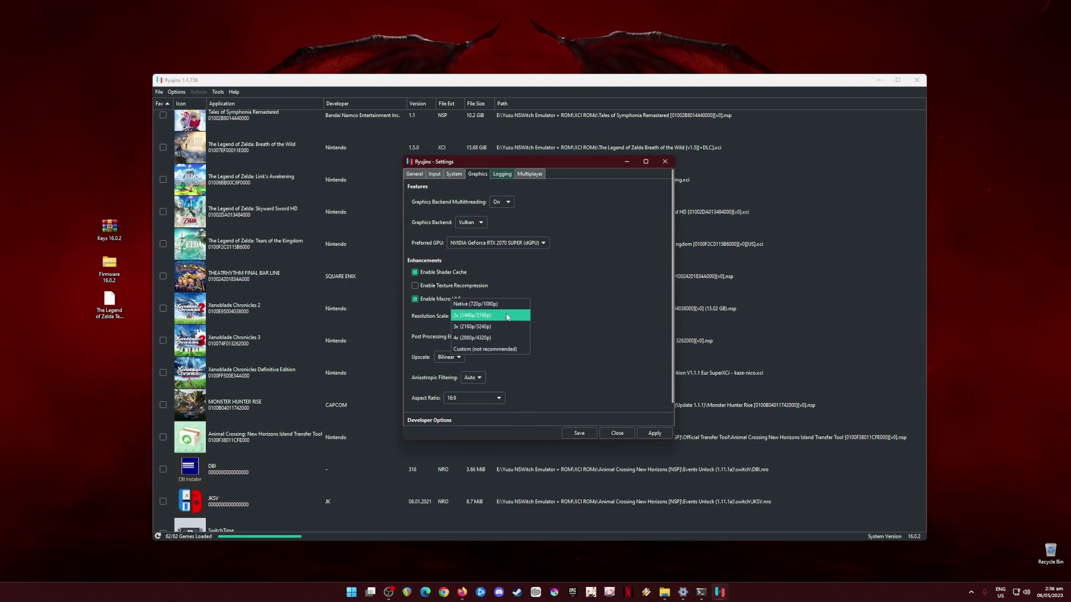
click(410, 349)
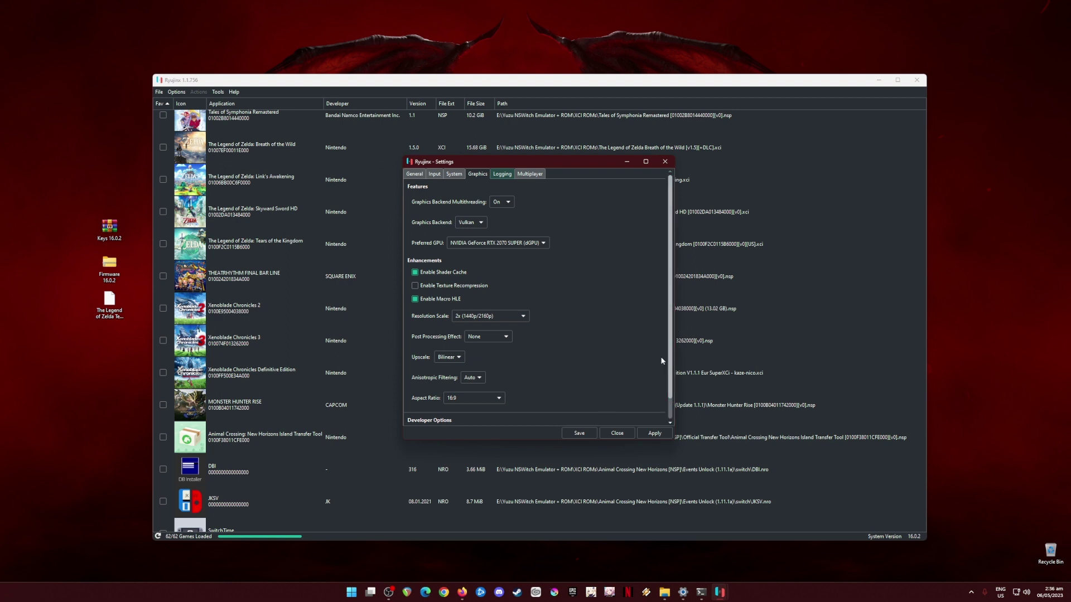
scroll(664, 357, down, 1)
click(577, 435)
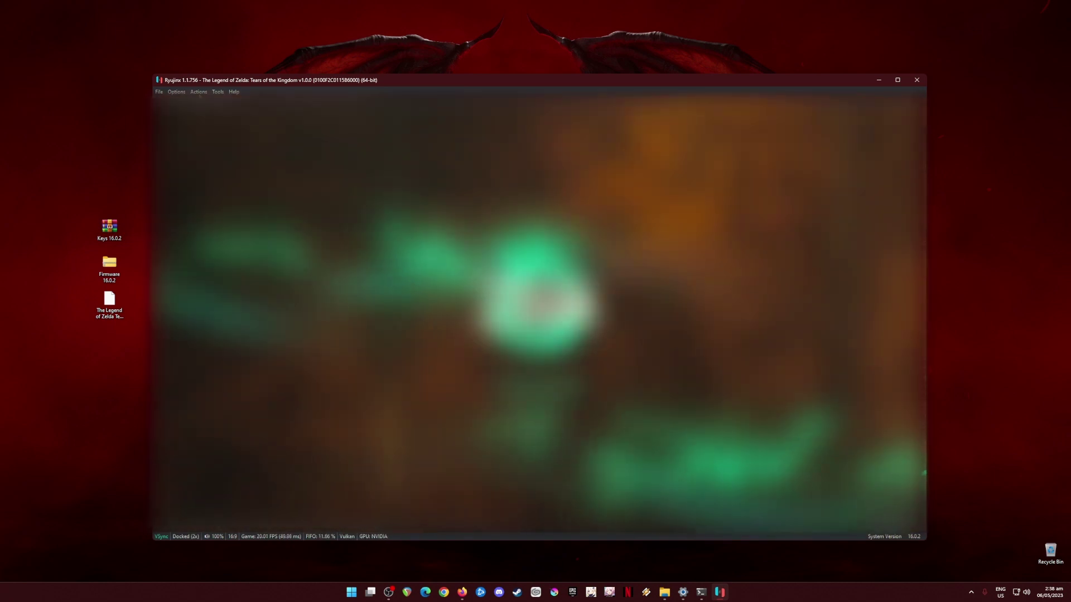
Minimize the window running The Legend of Zelda: Tears of the Kingdom to show the desktop
click(198, 91)
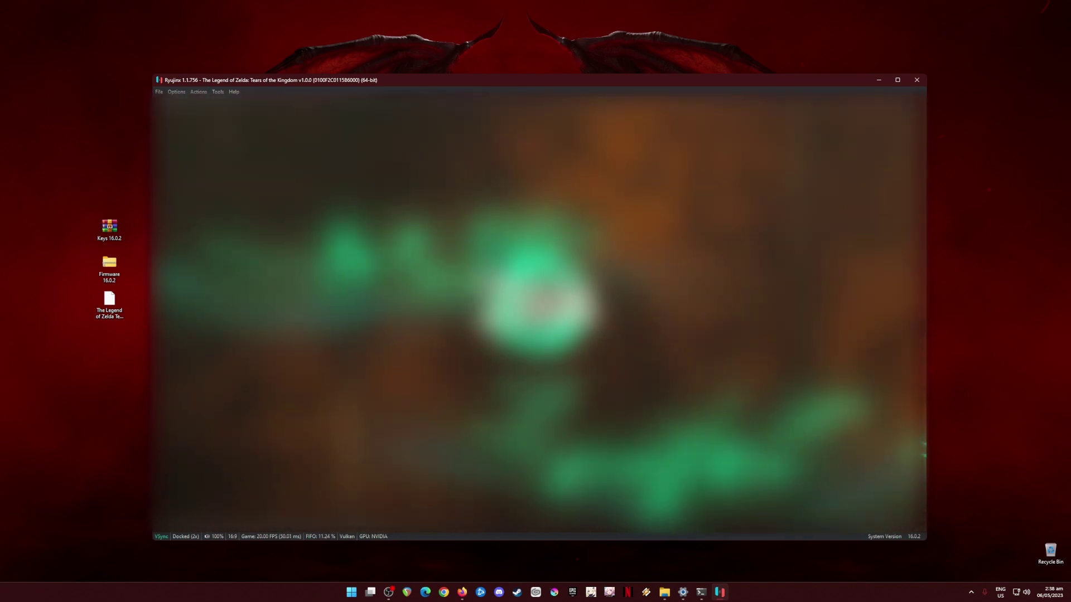
click(217, 125)
click(877, 79)
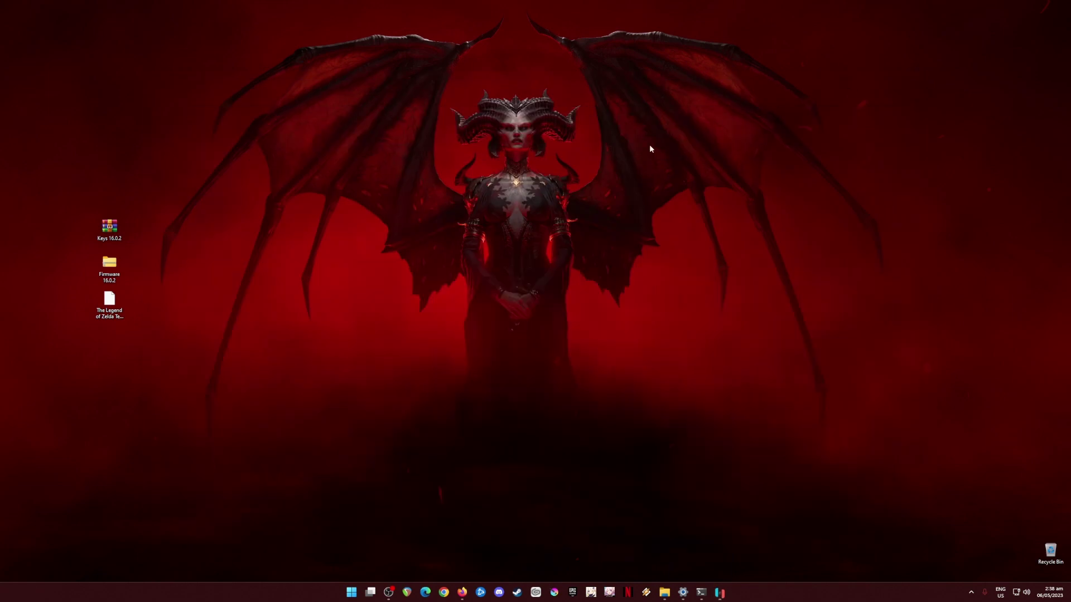